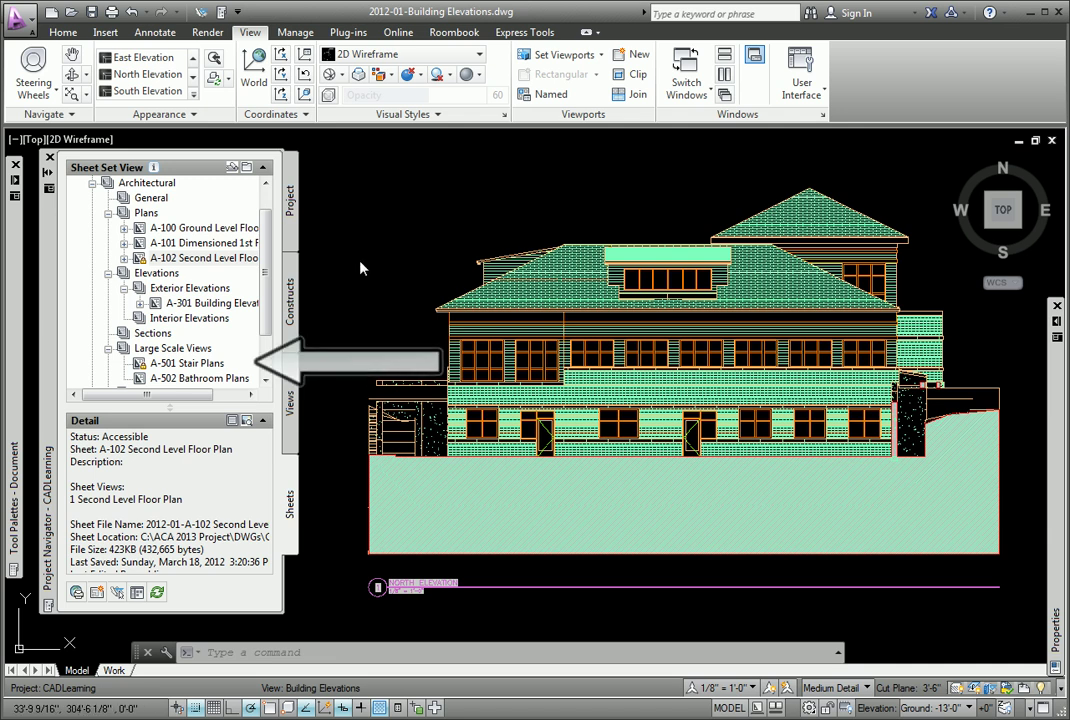
# Step: Open the A-501 Stair Plans sheet from Large Scale Views in the project's sheet set
pyautogui.click(204, 364)
pyautogui.doubleClick(204, 364)
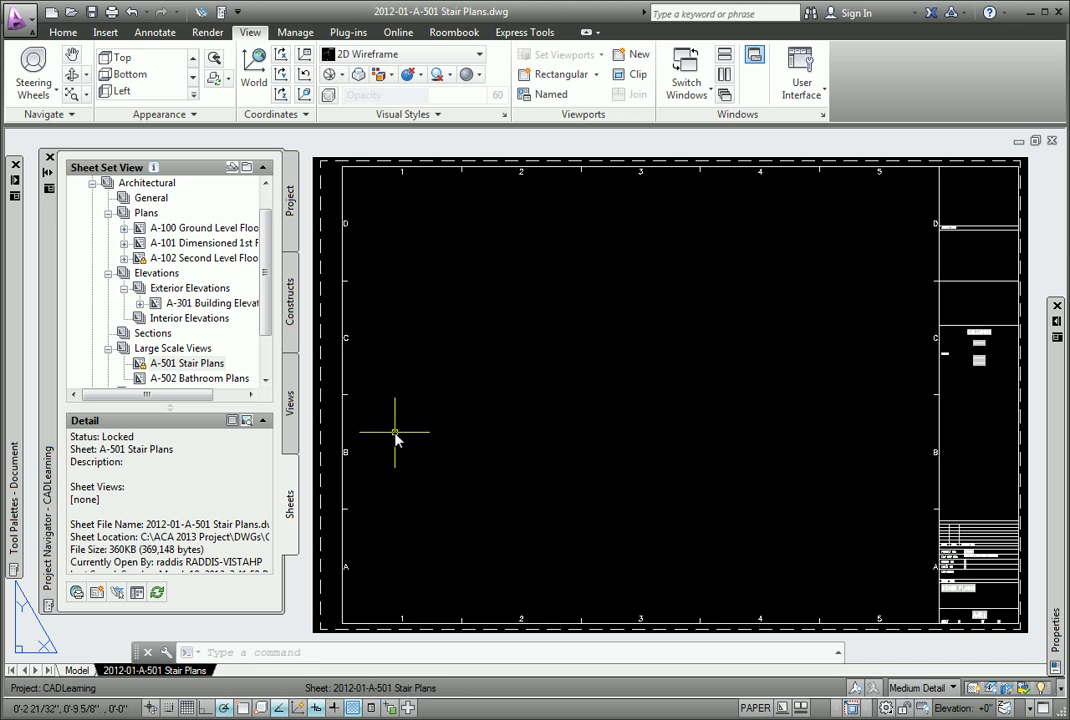
# Step: Open the 02-Dimensioned view drawing and center the stairwell on screen
pyautogui.click(295, 398)
pyautogui.click(214, 304)
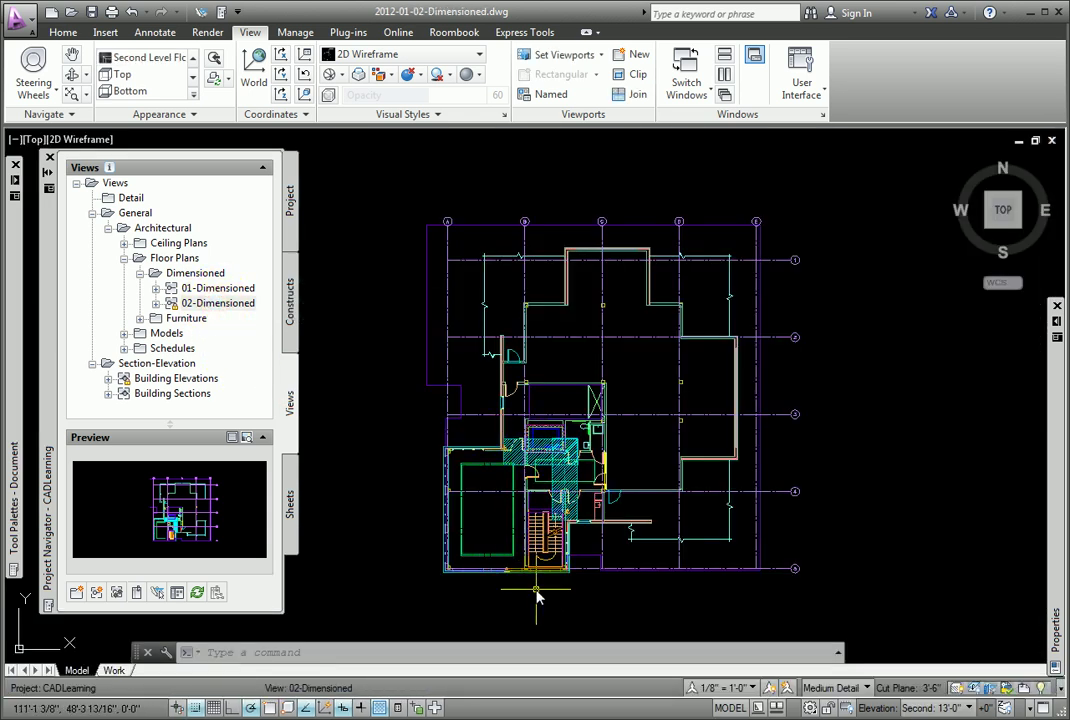
pyautogui.scroll(6, 528, 528)
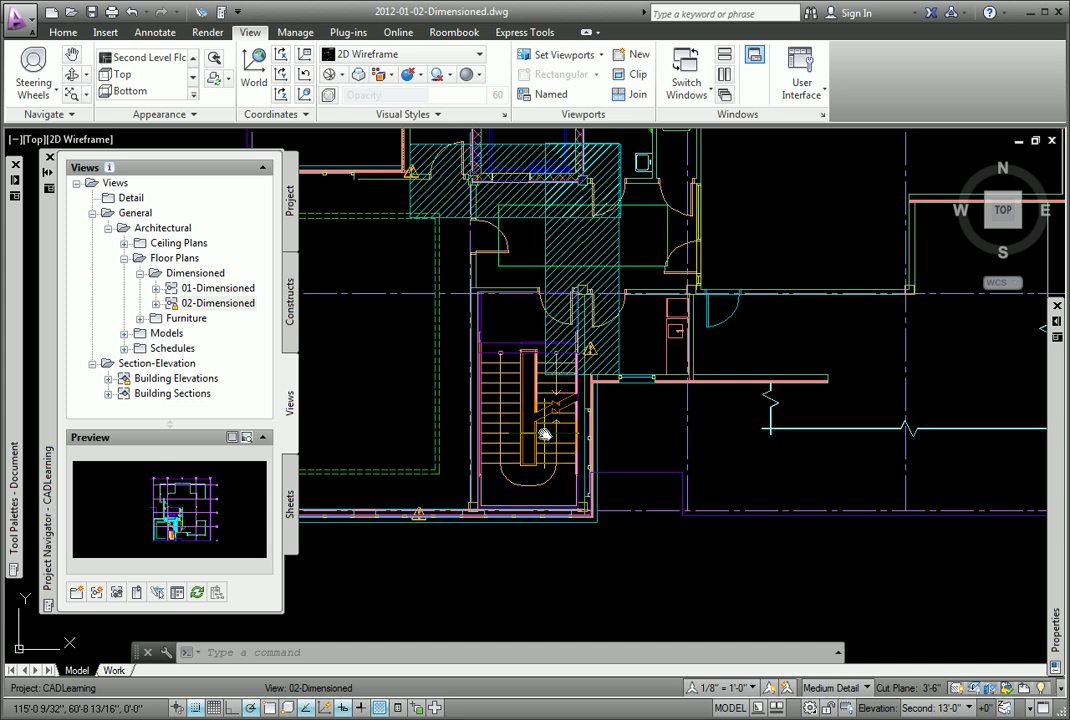
pyautogui.moveTo(500, 393); pyautogui.dragTo(546, 423, button='middle')
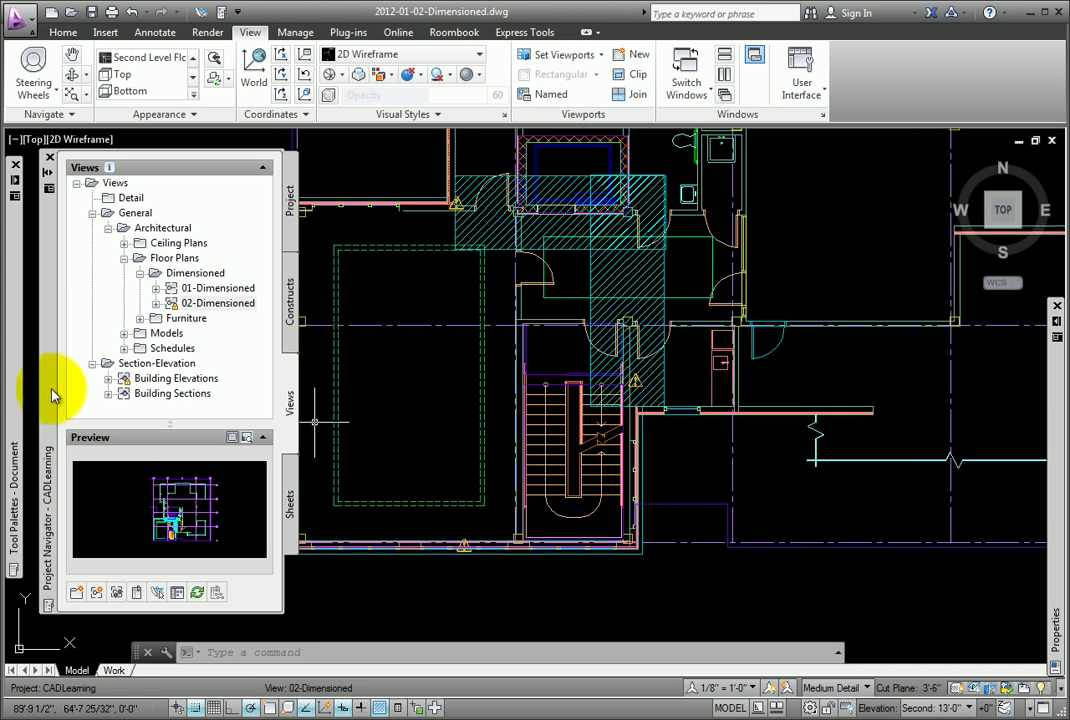
pyautogui.moveTo(15, 362)
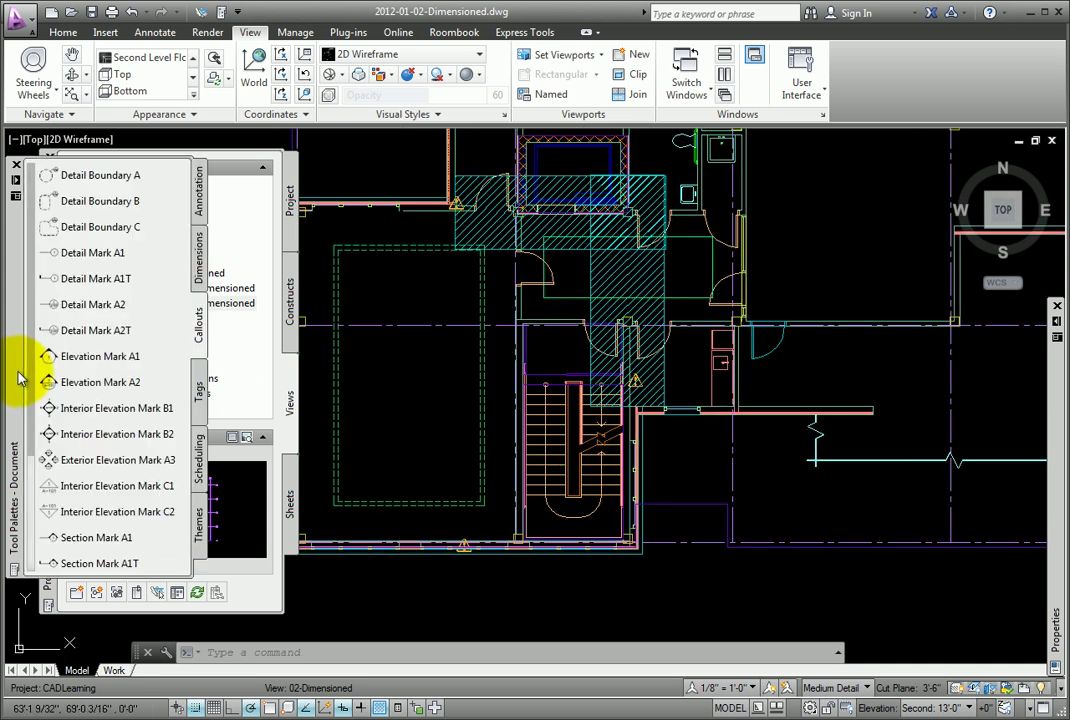
# Step: Draw a Detail Boundary B rectangle around the stairwell and start the leader at its lower-right corner
pyautogui.click(85, 203)
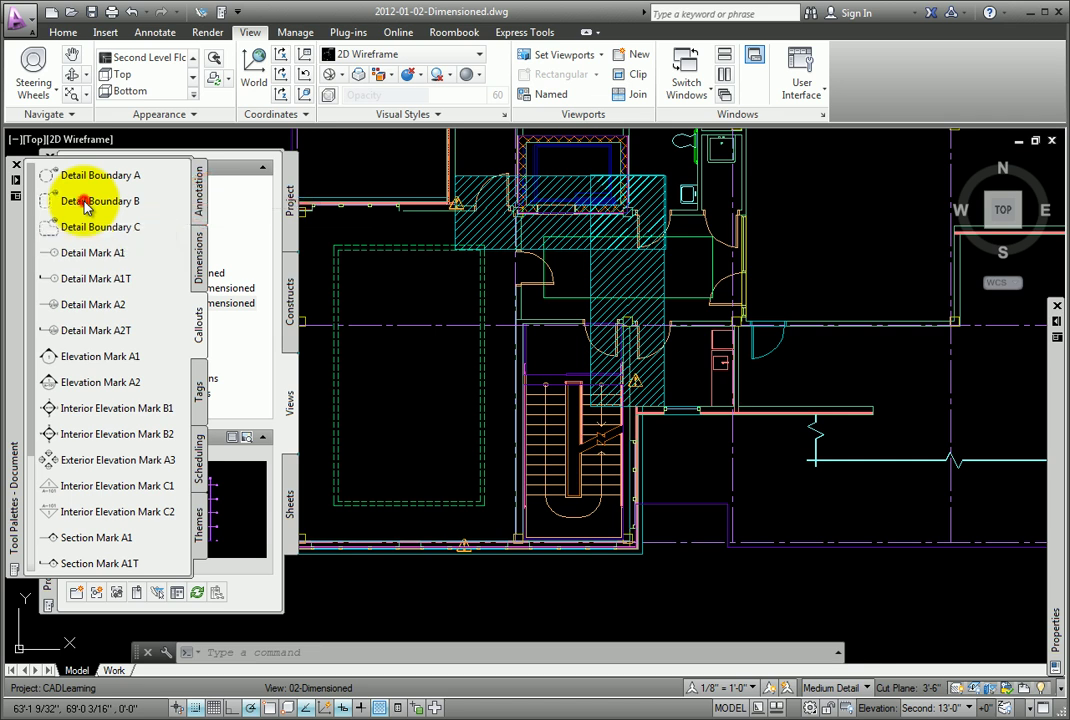
pyautogui.scroll(-1, 440, 392)
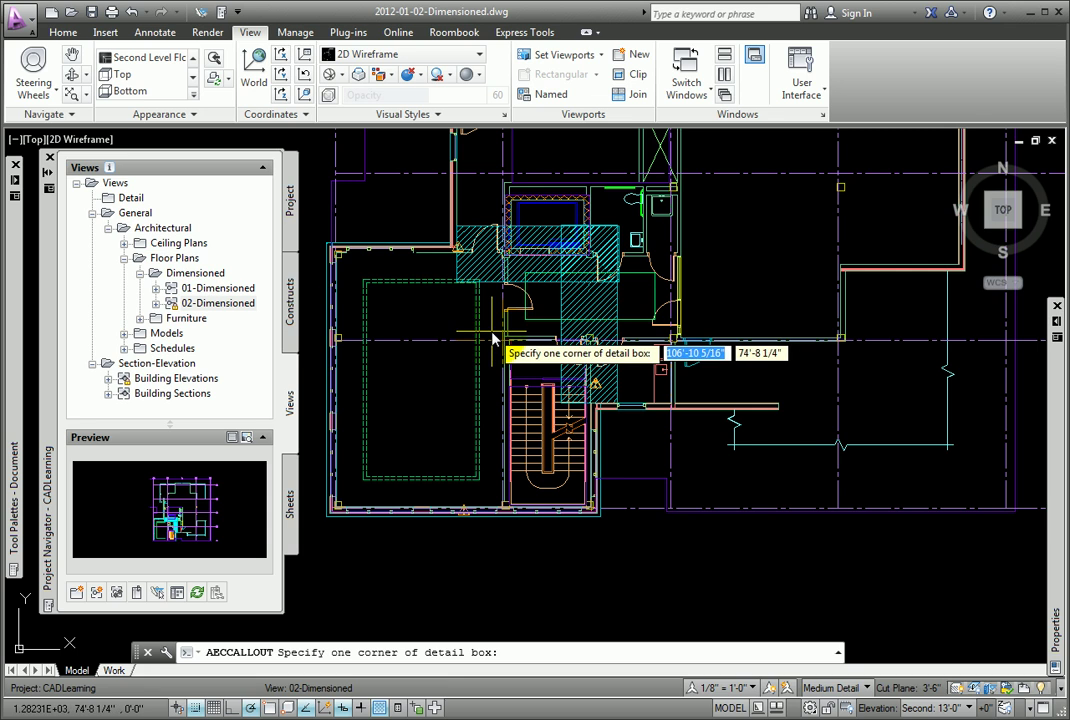
pyautogui.click(492, 340)
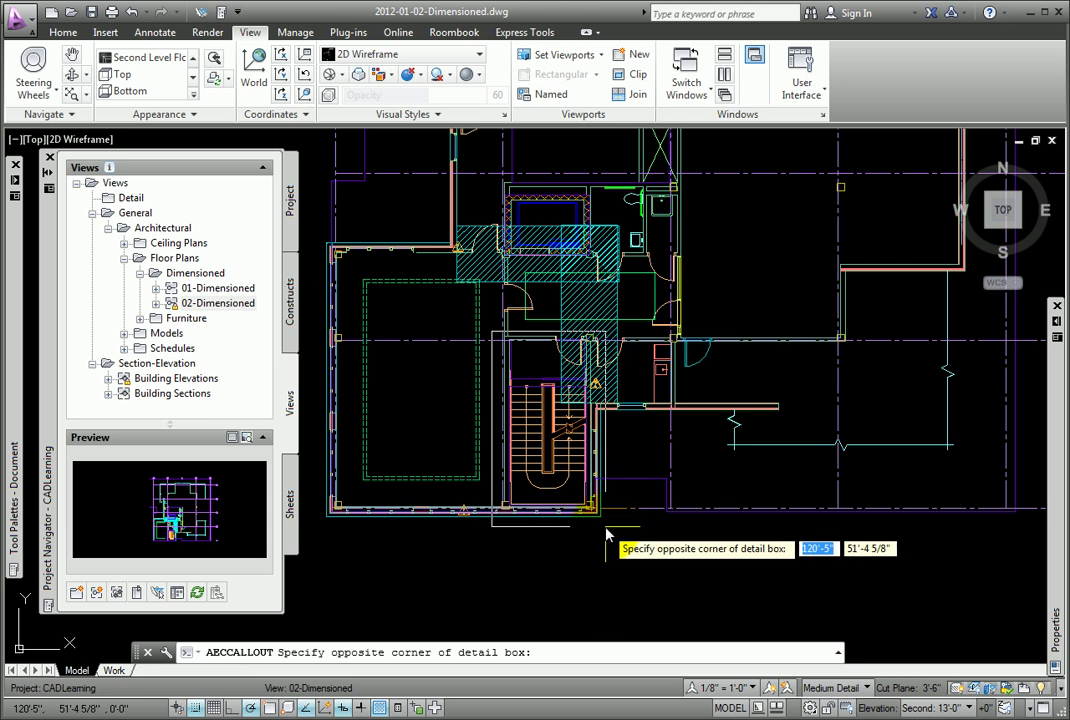
pyautogui.click(606, 533)
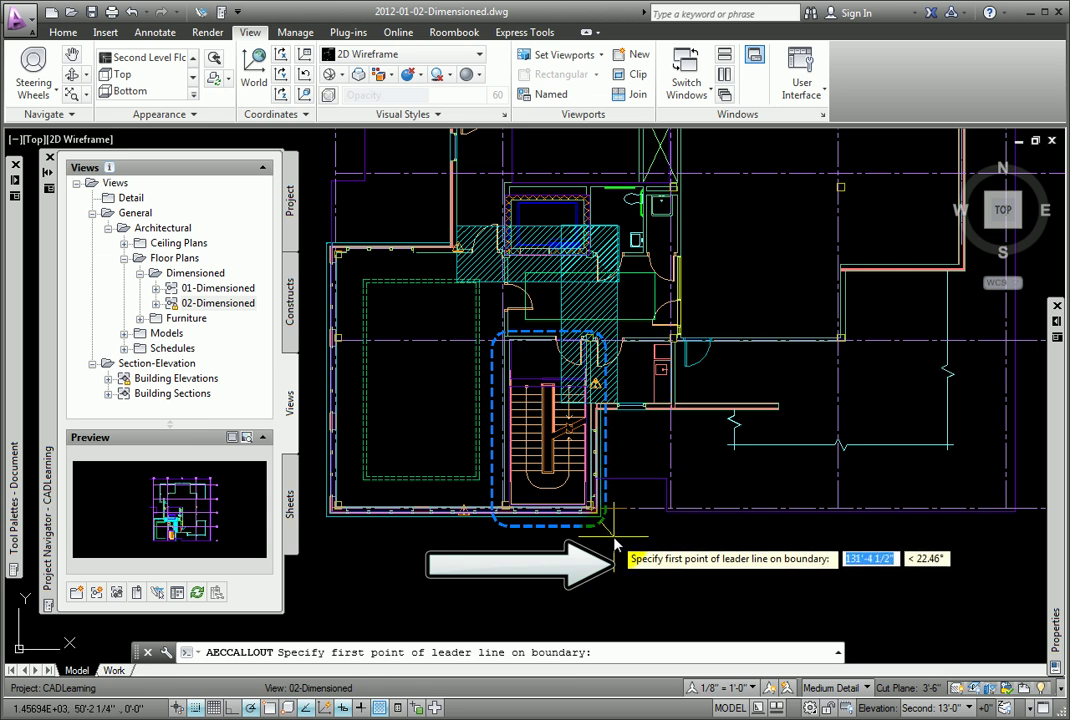
pyautogui.click(612, 540)
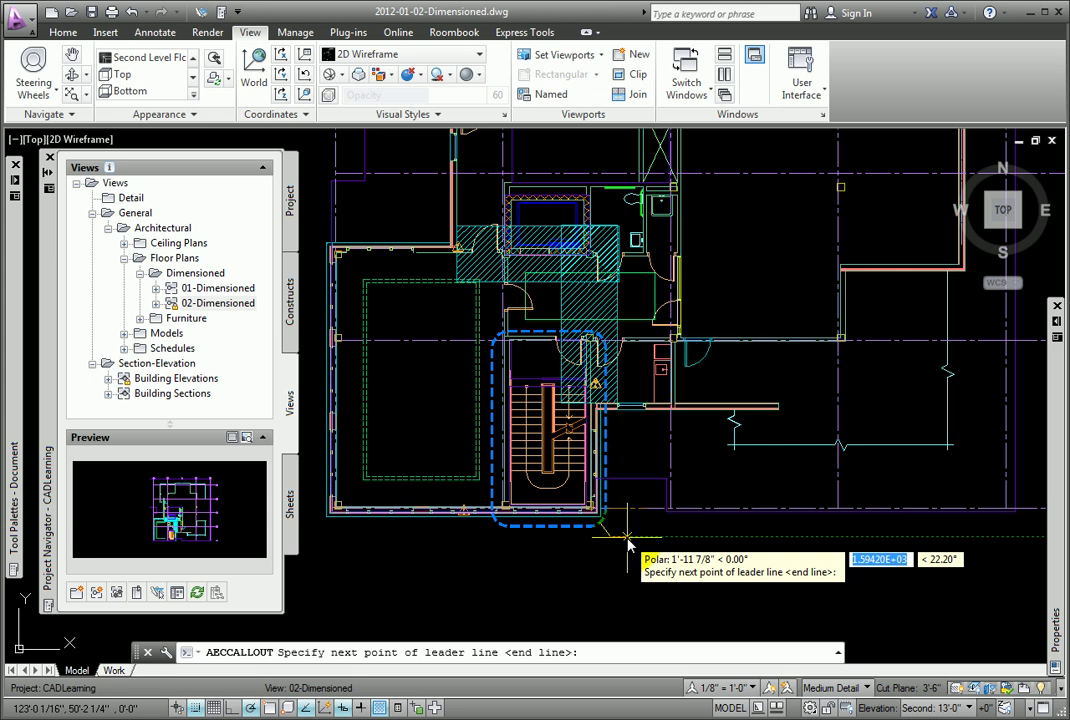
# Step: Name the callout view 'Detail of Second Level Floor Plan' at 1/4" = 1'-0", without section or title mark
pyautogui.press('Return')
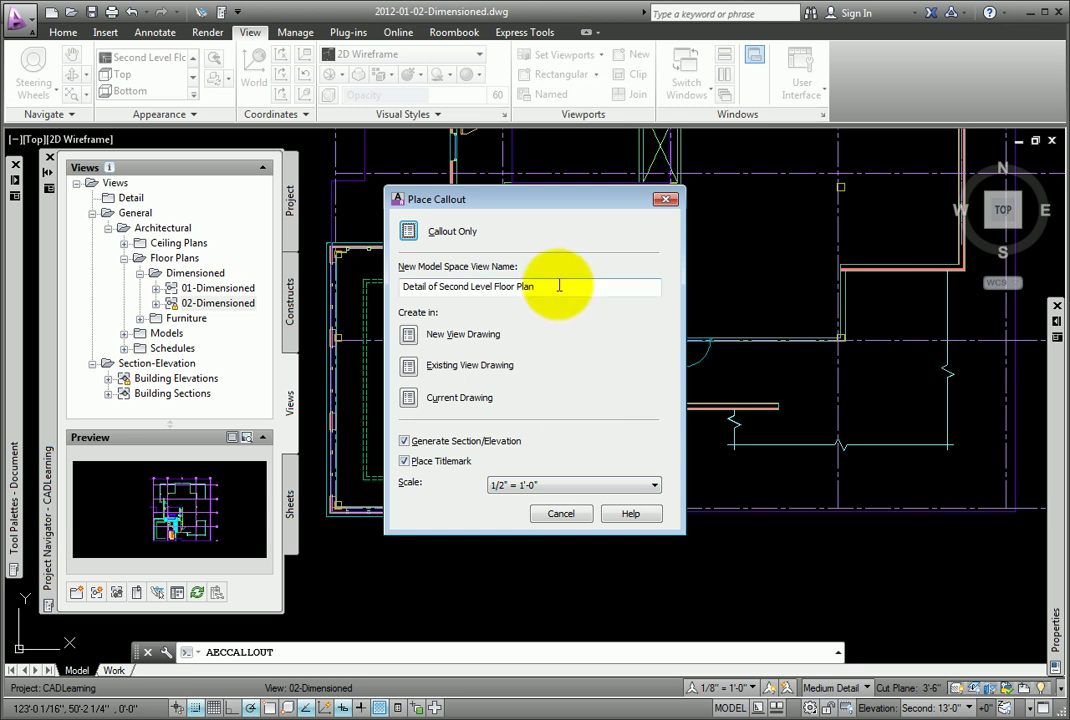
pyautogui.moveTo(559, 286); pyautogui.dragTo(386, 288)
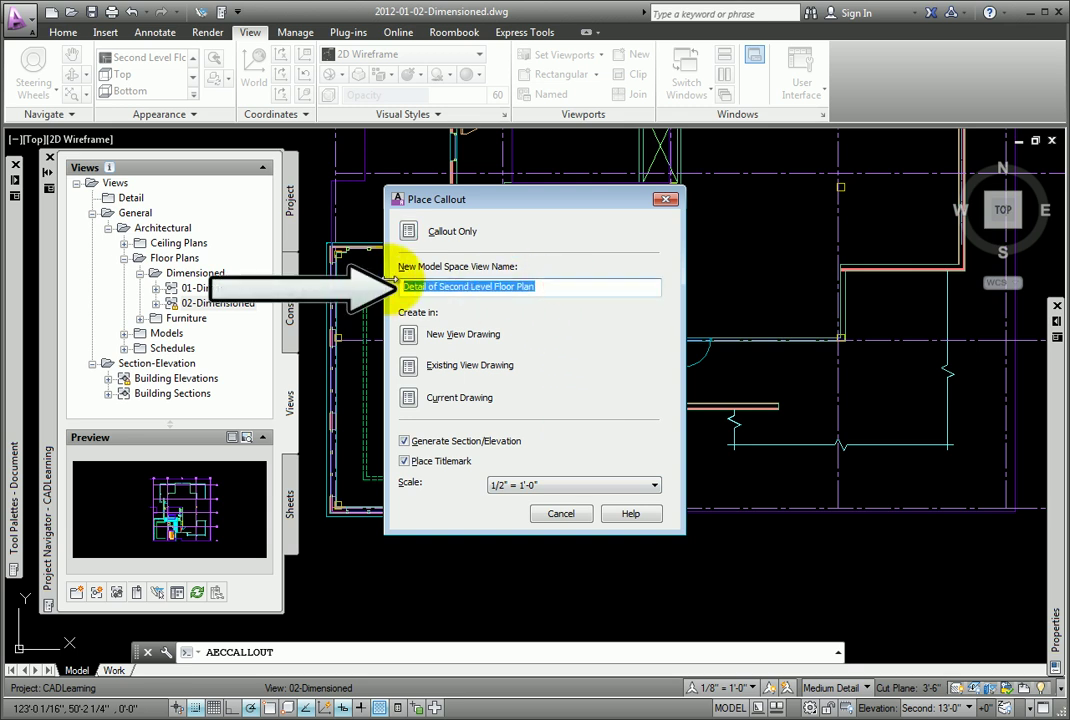
pyautogui.write('Detail')
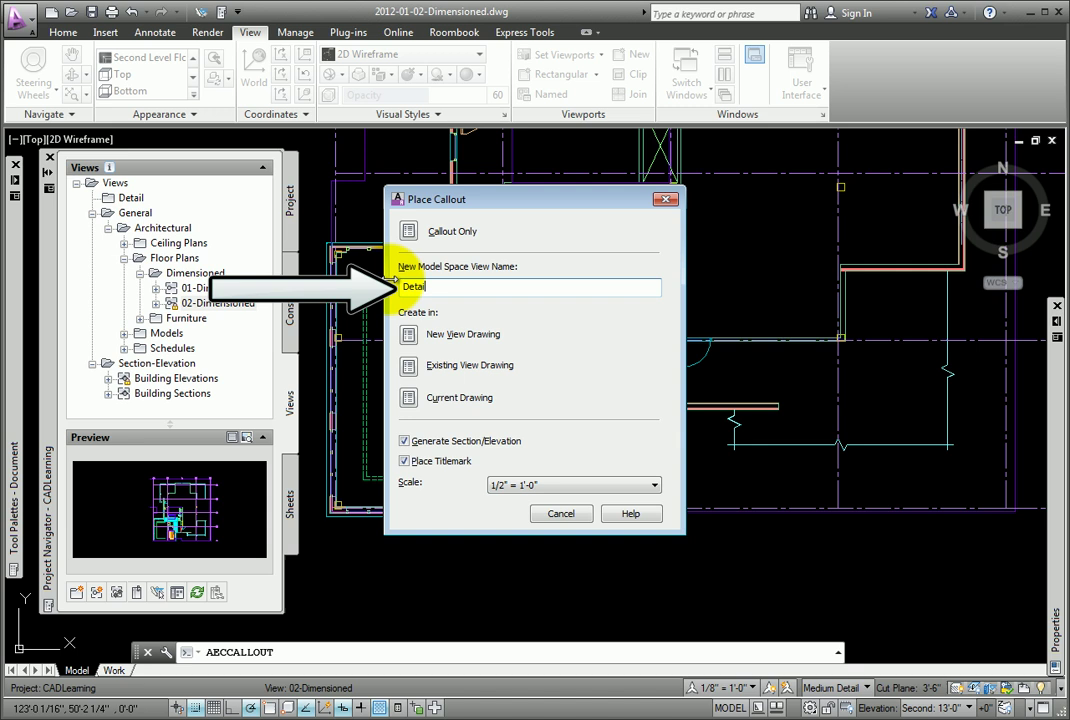
pyautogui.write(' of Second Level Floor Plan')
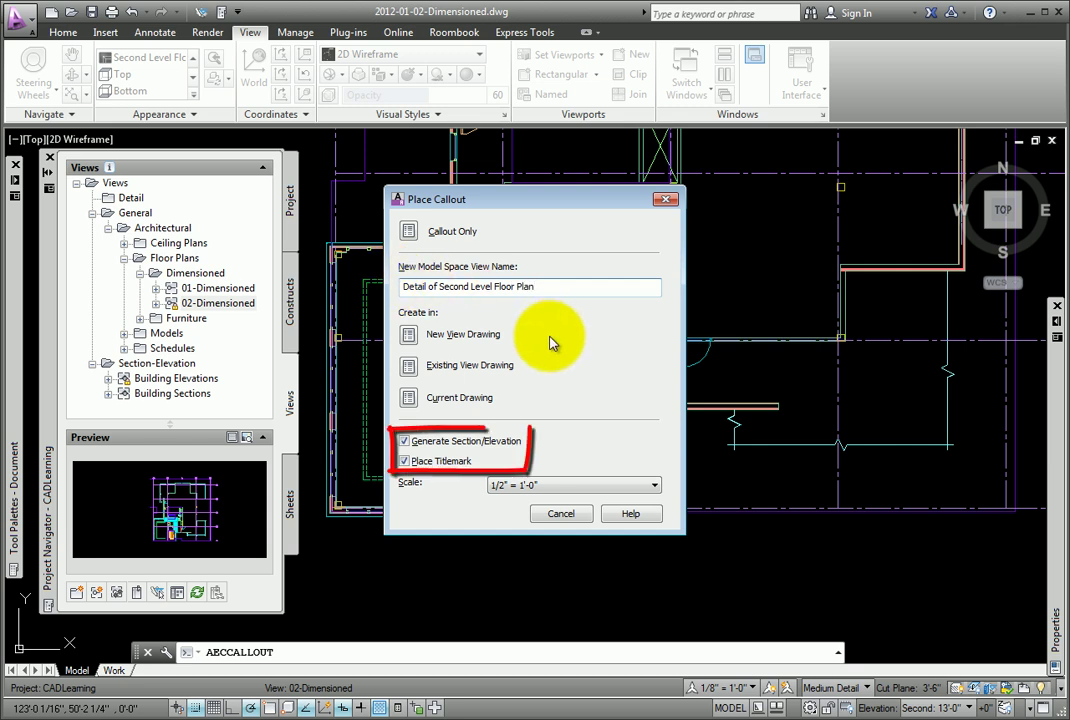
pyautogui.click(406, 441)
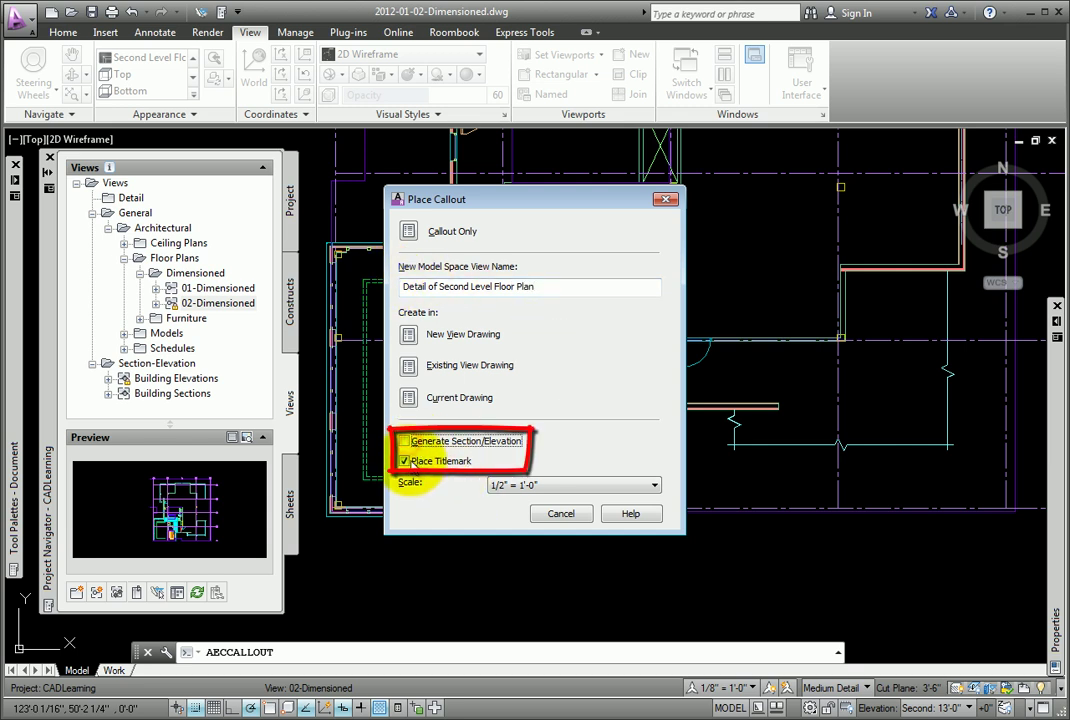
pyautogui.click(404, 461)
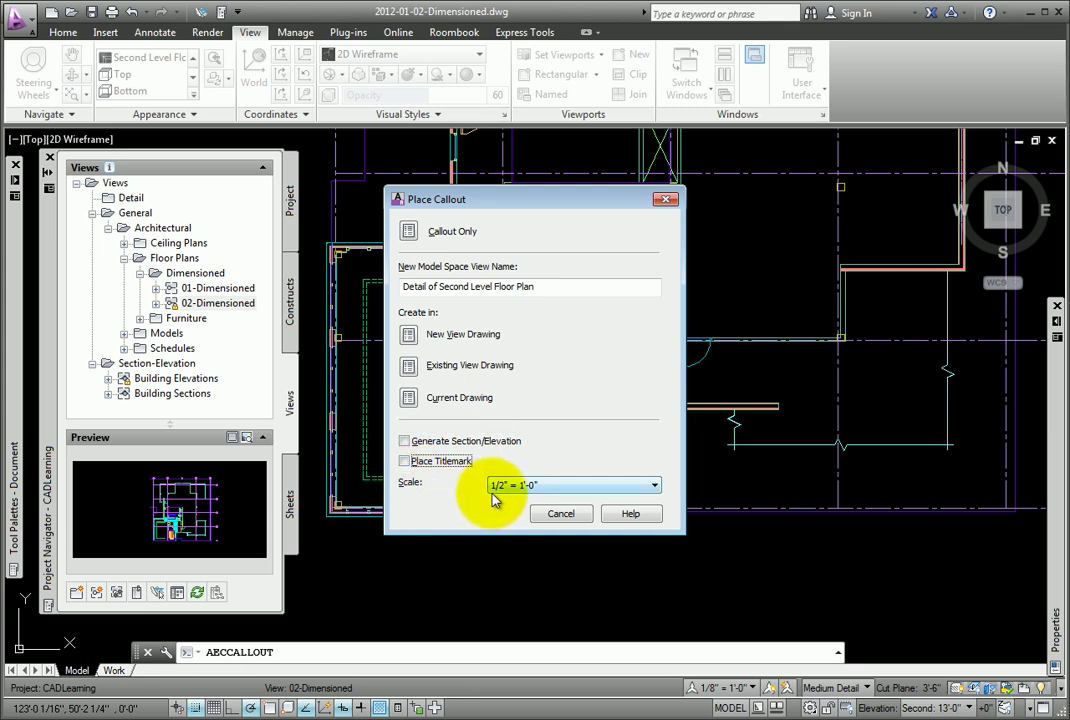
pyautogui.click(494, 488)
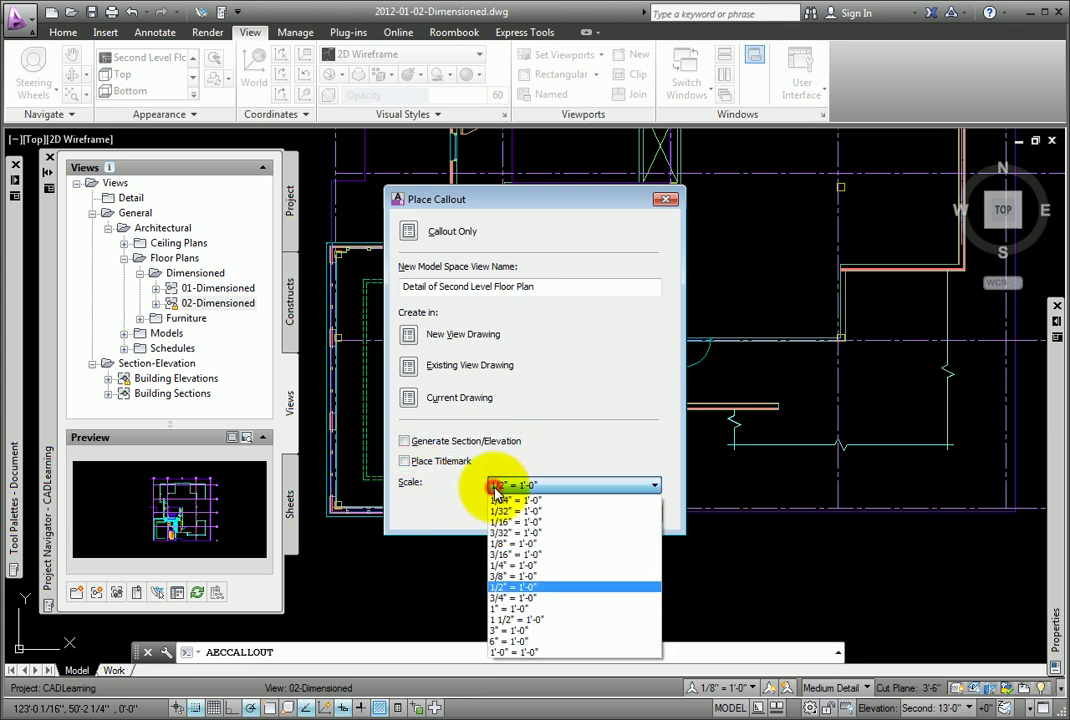
pyautogui.click(497, 565)
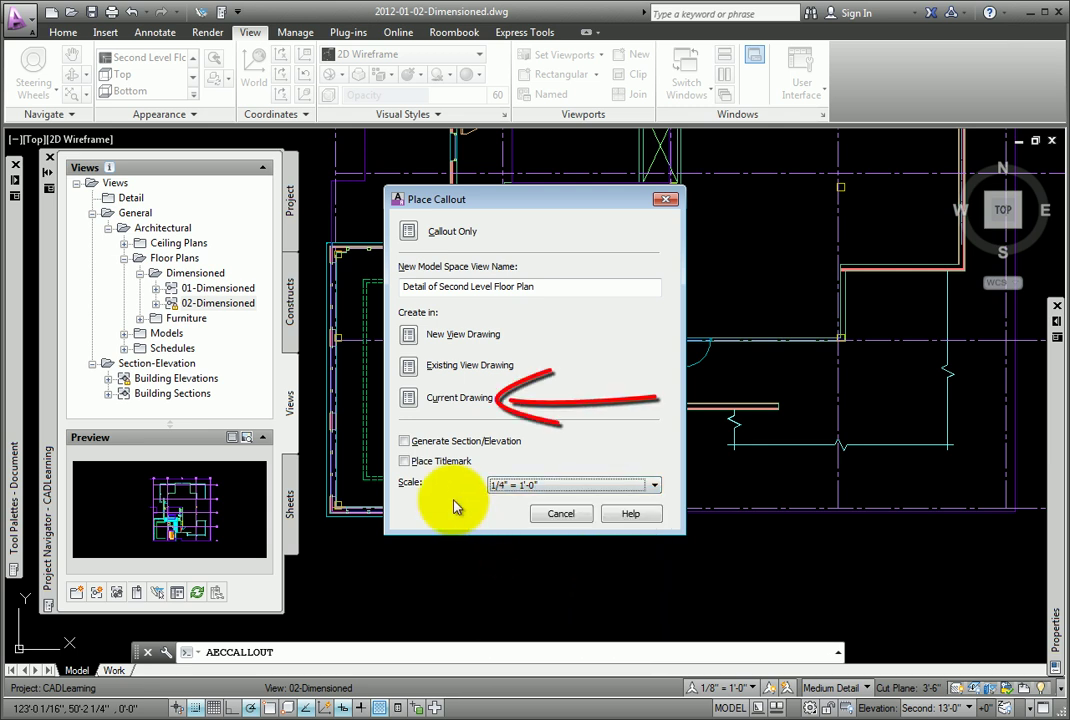
# Step: Create the callout in the current drawing and place its model space view by the stair
pyautogui.click(409, 397)
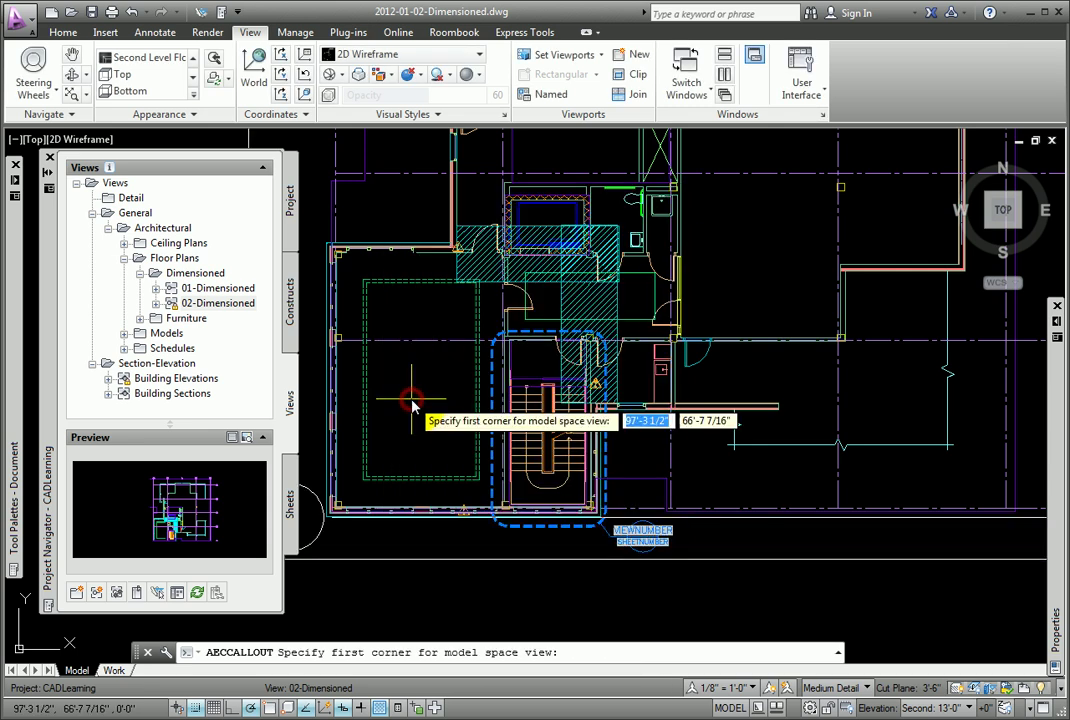
pyautogui.click(488, 333)
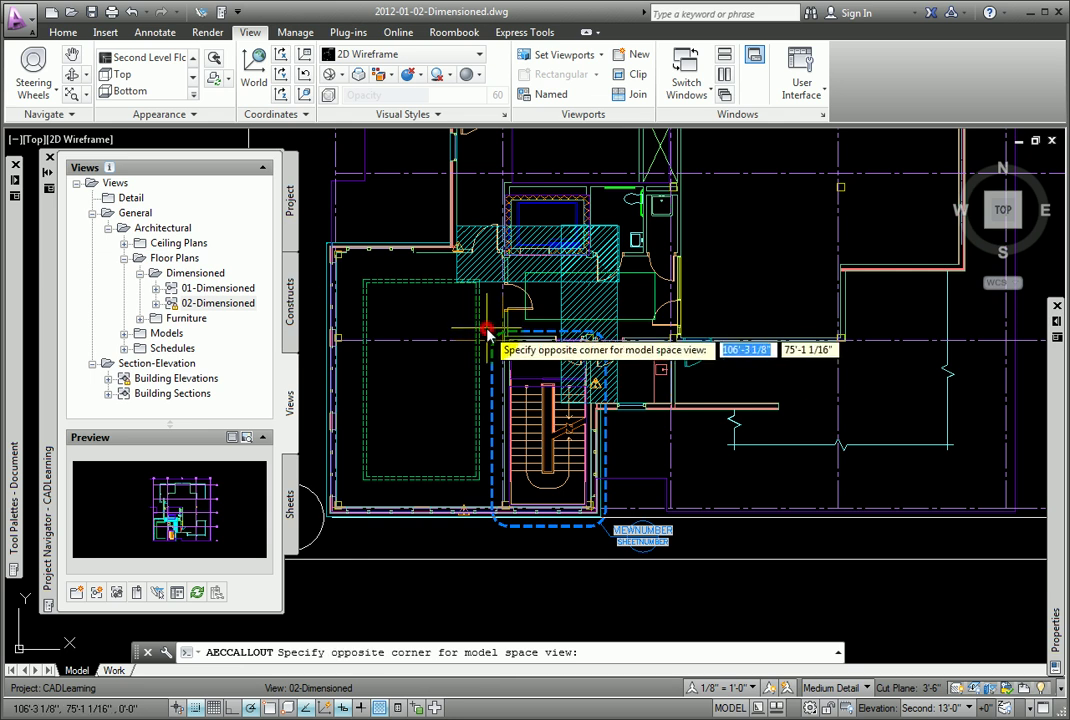
pyautogui.click(608, 530)
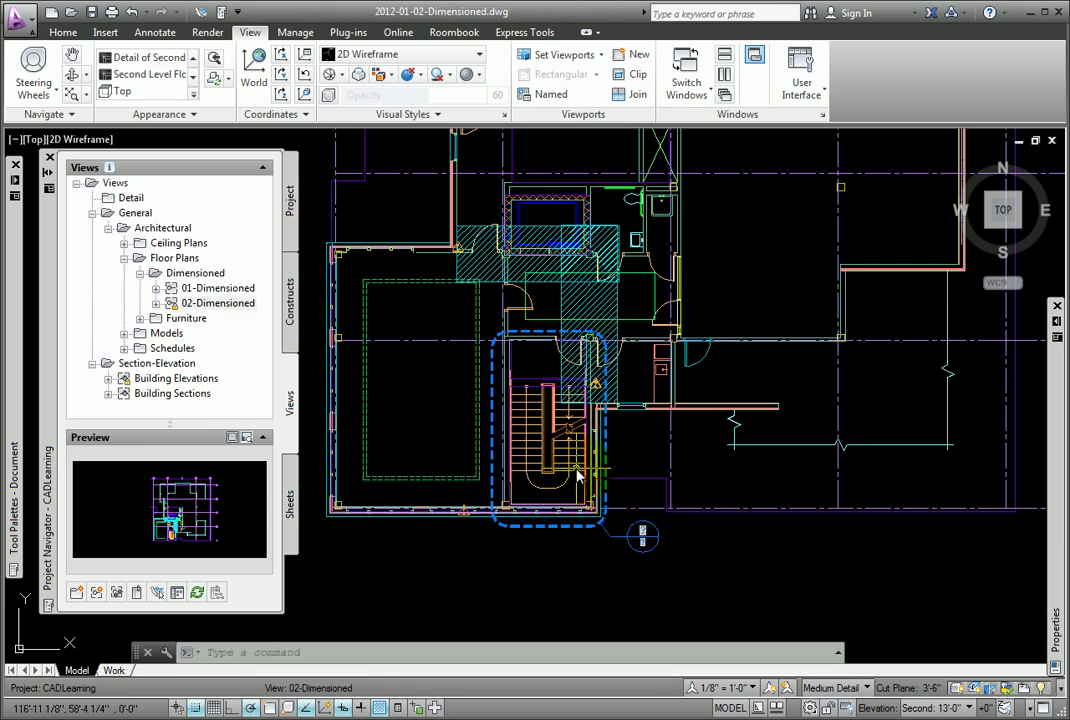
# Step: Expand 02-Dimensioned to show its new views, zoom out to the full plan, and save
pyautogui.click(156, 304)
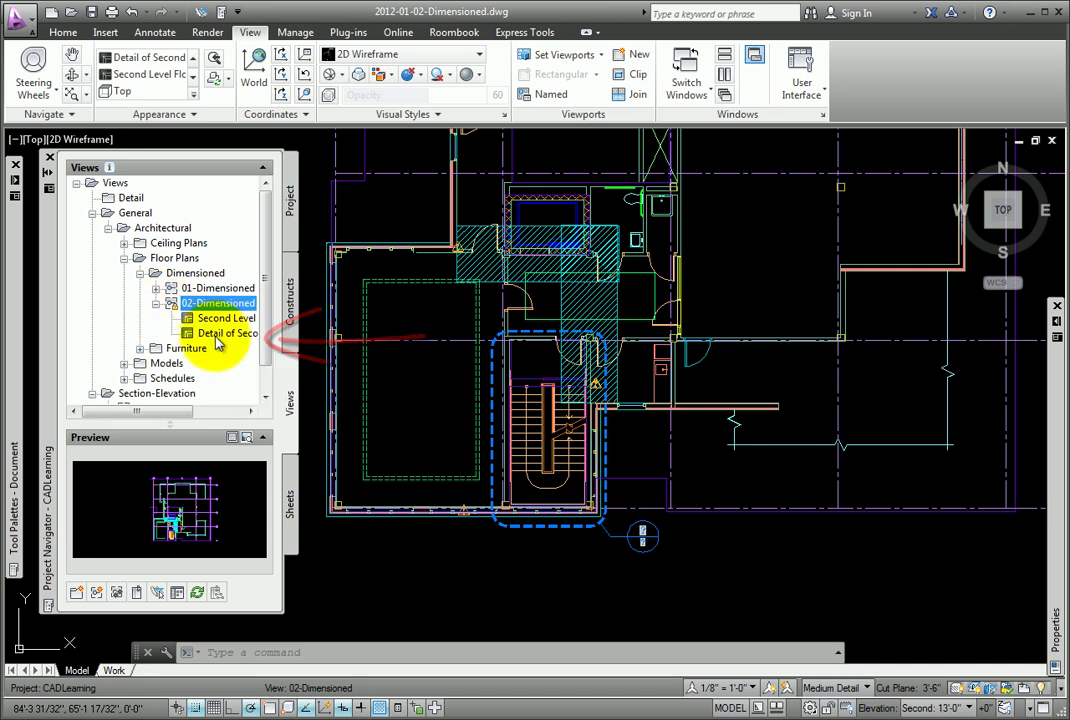
pyautogui.scroll(-4, 494, 558)
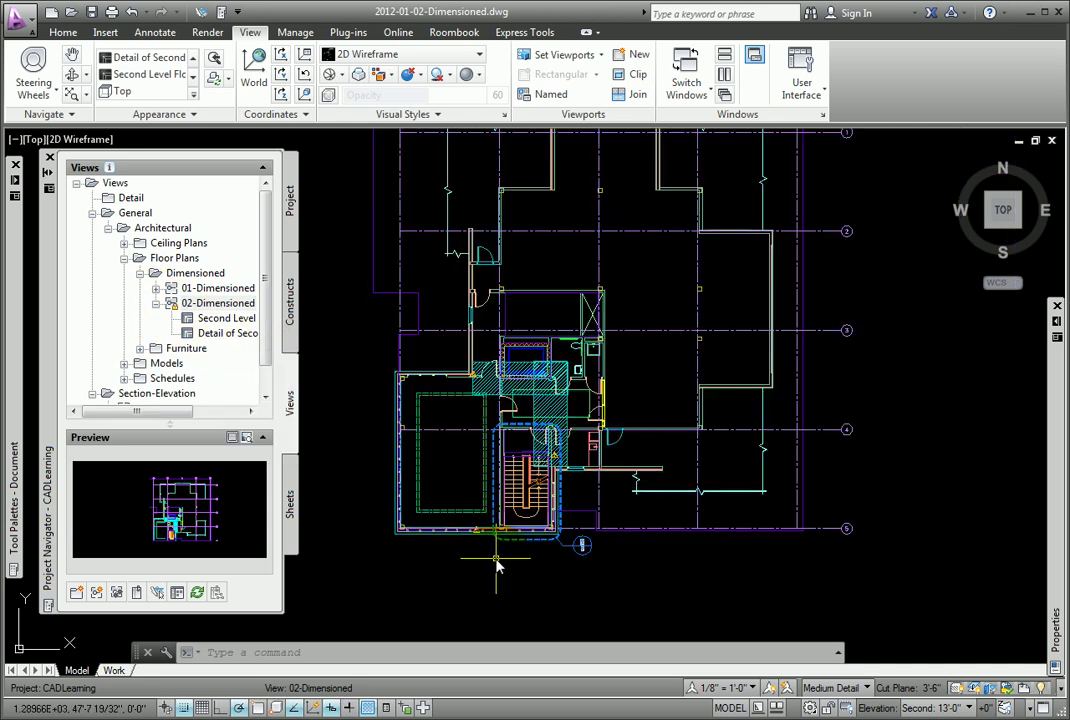
pyautogui.moveTo(501, 540); pyautogui.dragTo(497, 557, button='middle')
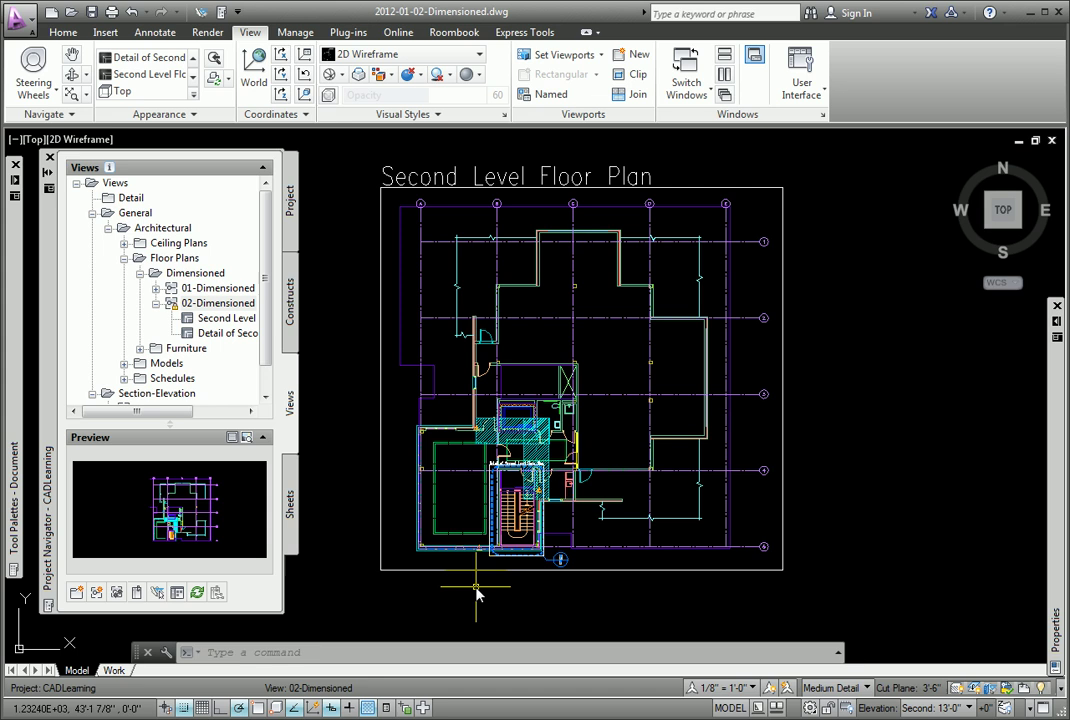
pyautogui.click(91, 12)
# Step: Switch to the A-501 sheet and insert the Detail of Second Level Floor Plan view near its lower right
pyautogui.click(690, 88)
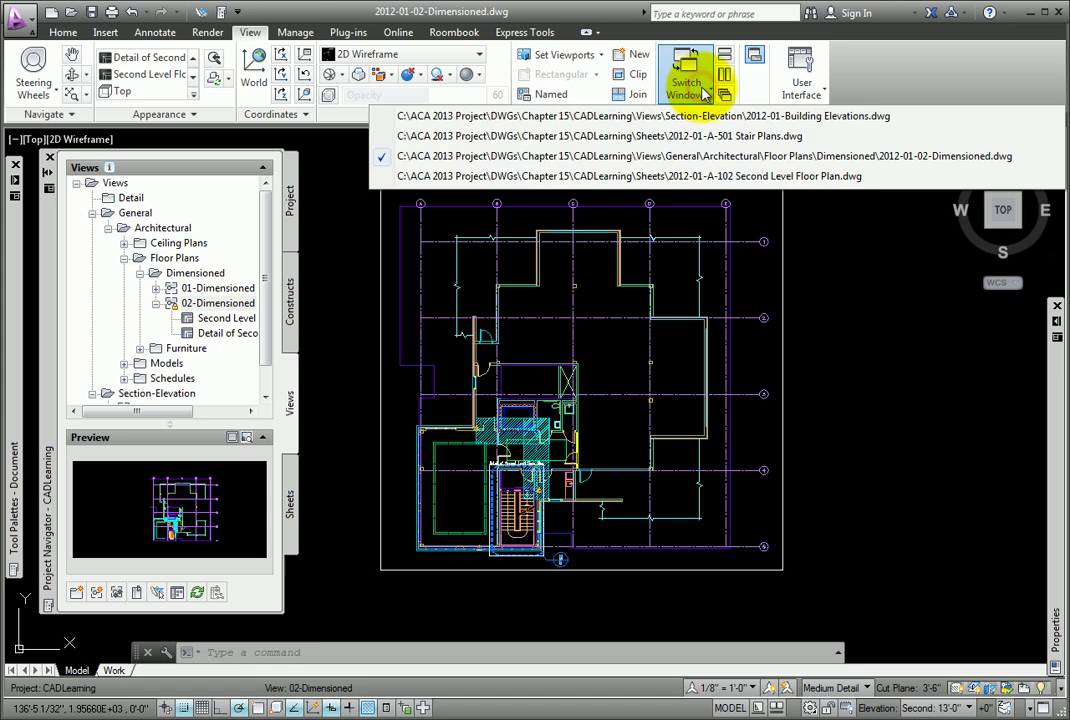
pyautogui.click(687, 140)
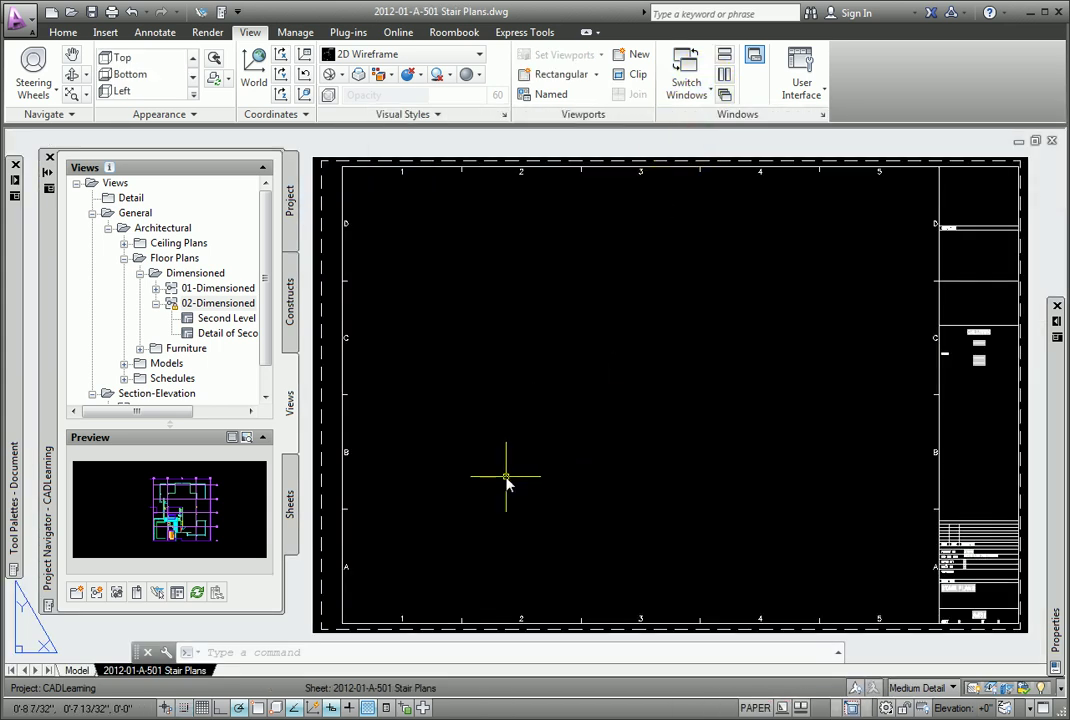
pyautogui.click(230, 352)
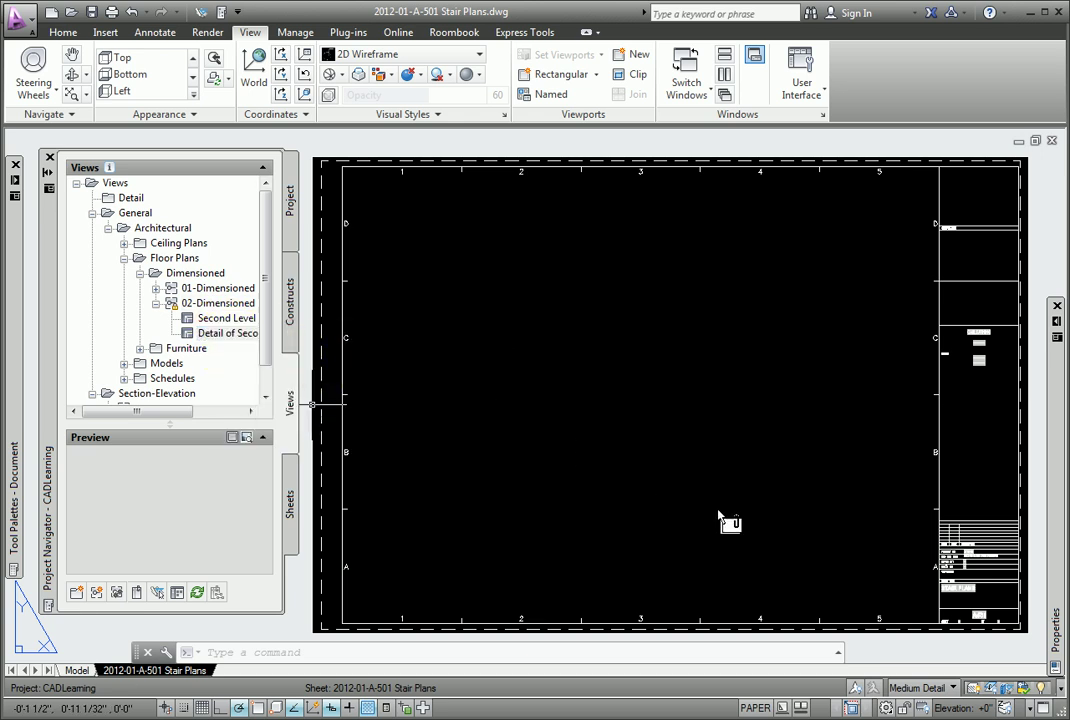
pyautogui.moveTo(835, 537); pyautogui.dragTo(836, 540)
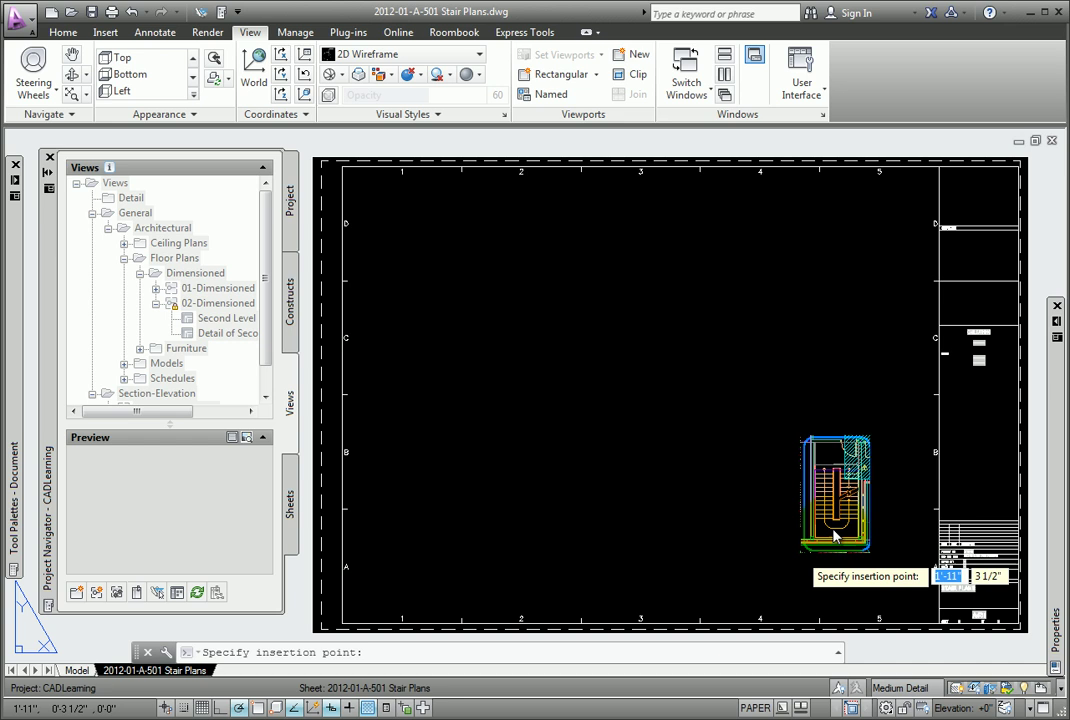
pyautogui.click(862, 589)
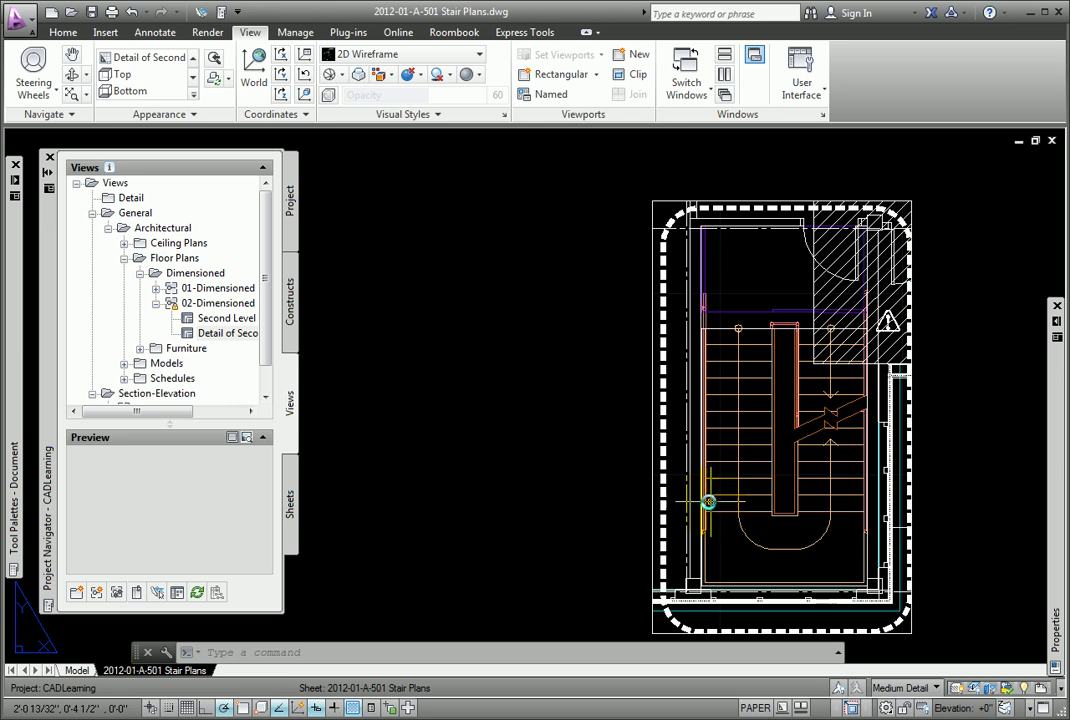
# Step: Turn off the dashed callout boundary's layer inside the stair plan viewport
pyautogui.doubleClick(719, 537)
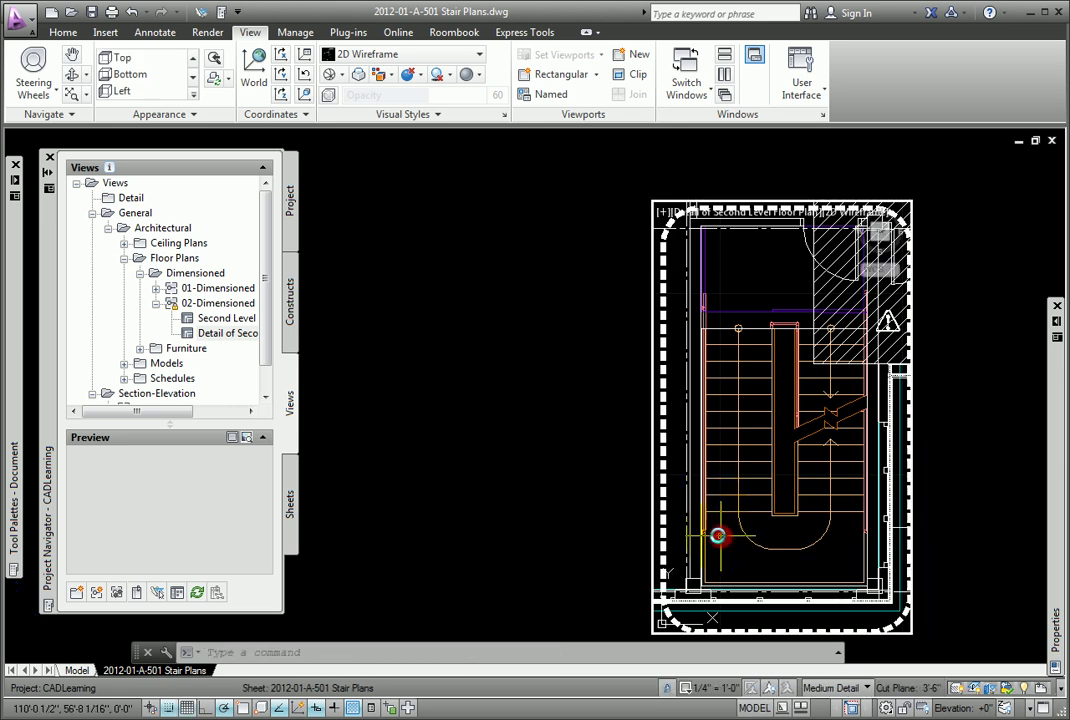
pyautogui.click(64, 32)
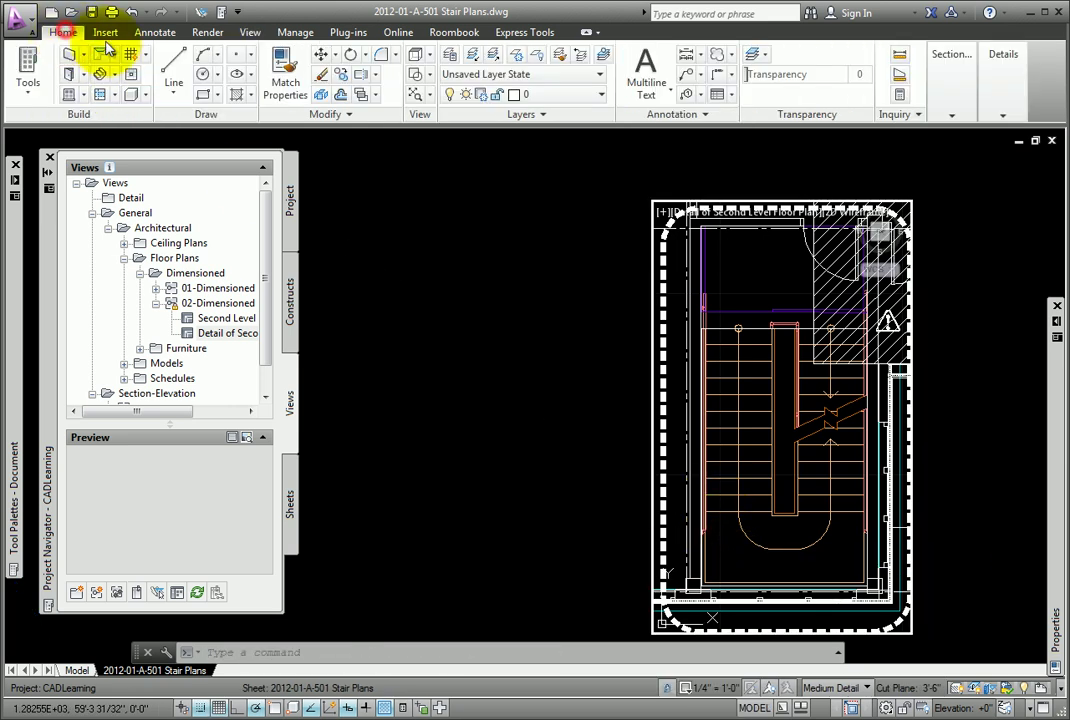
pyautogui.click(543, 56)
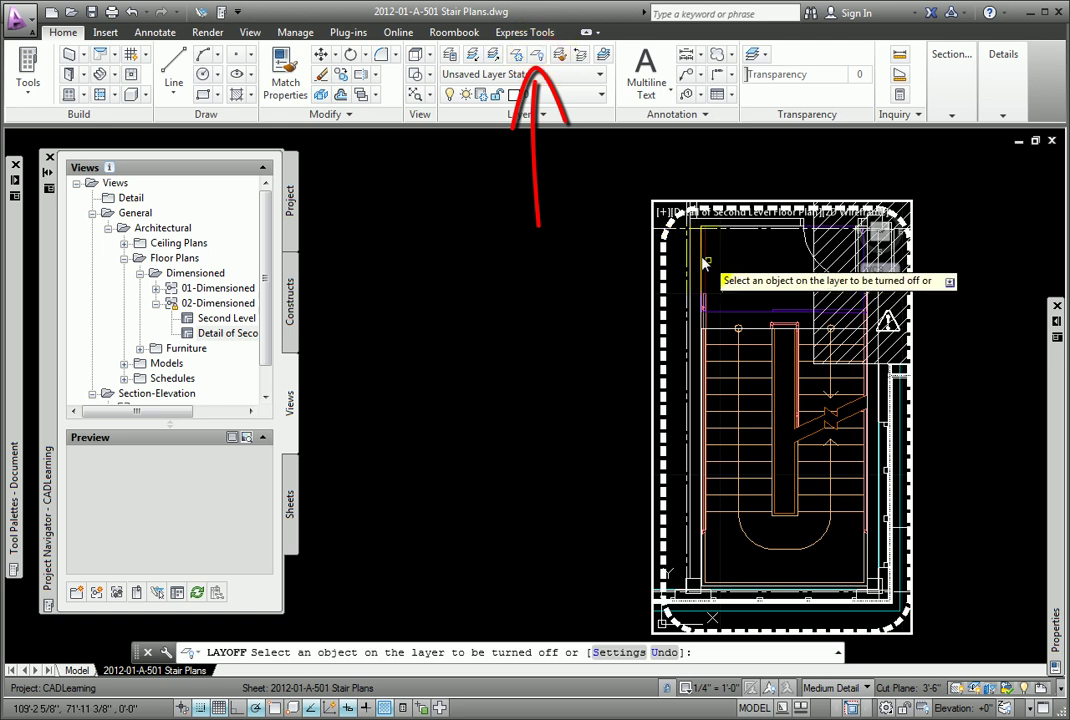
pyautogui.press('Return')
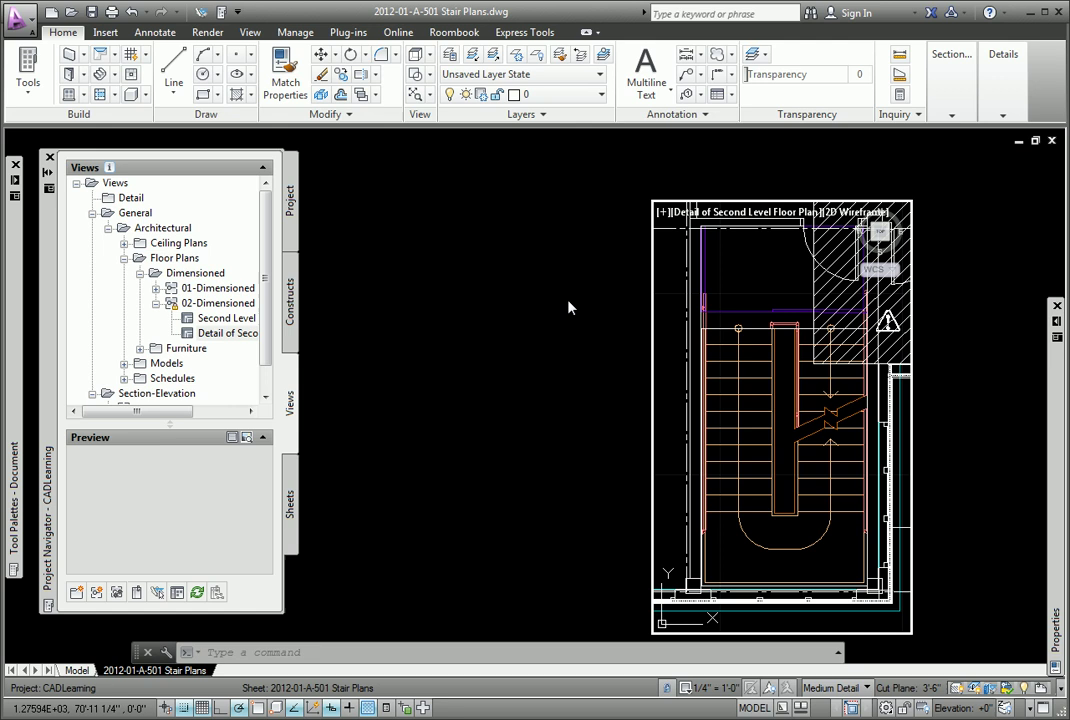
# Step: Leave the viewport and open More Callout Tools from the Callouts palette
pyautogui.doubleClick(568, 307)
pyautogui.scroll(-2, 583, 364)
pyautogui.moveTo(585, 365); pyautogui.dragTo(335, 302, button='middle')
pyautogui.moveTo(14, 400)
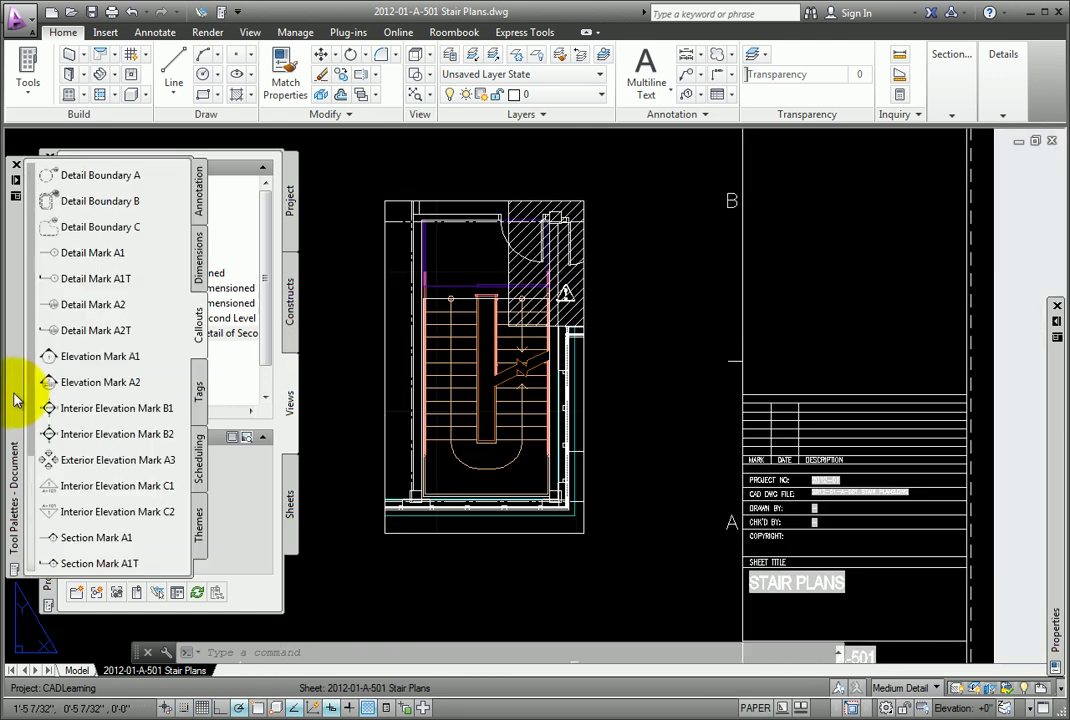
pyautogui.moveTo(30, 408); pyautogui.dragTo(36, 572)
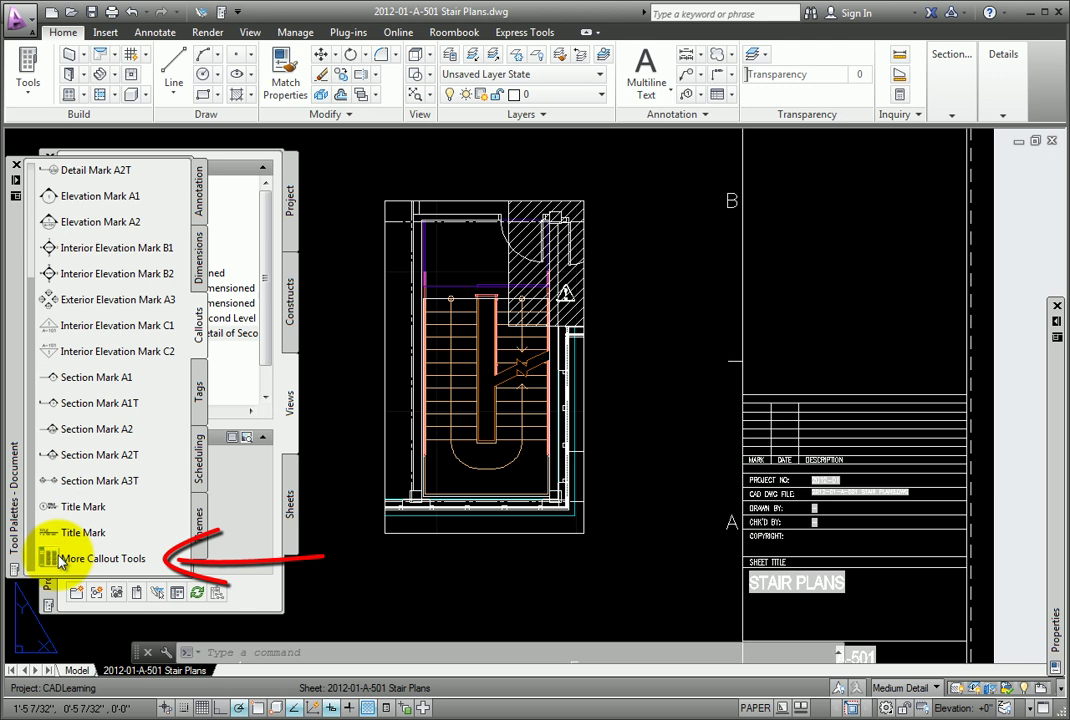
pyautogui.click(59, 560)
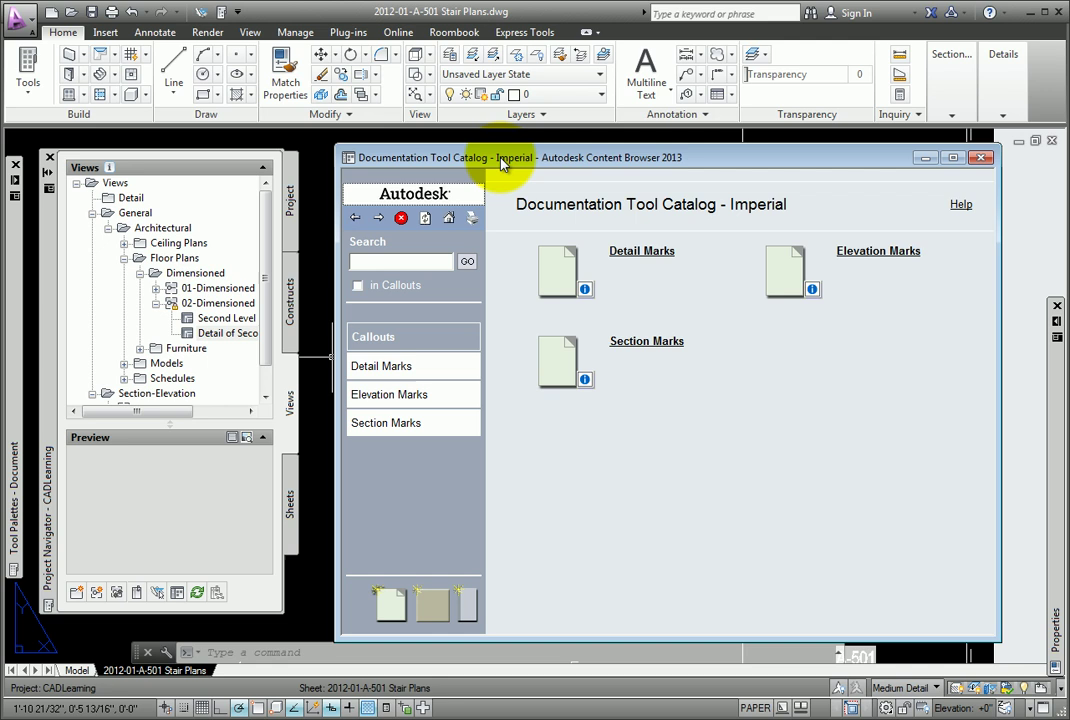
# Step: Navigate the catalog to Title Marks and i-drop the title mark with sheet reference into the drawing
pyautogui.moveTo(503, 170); pyautogui.dragTo(460, 160)
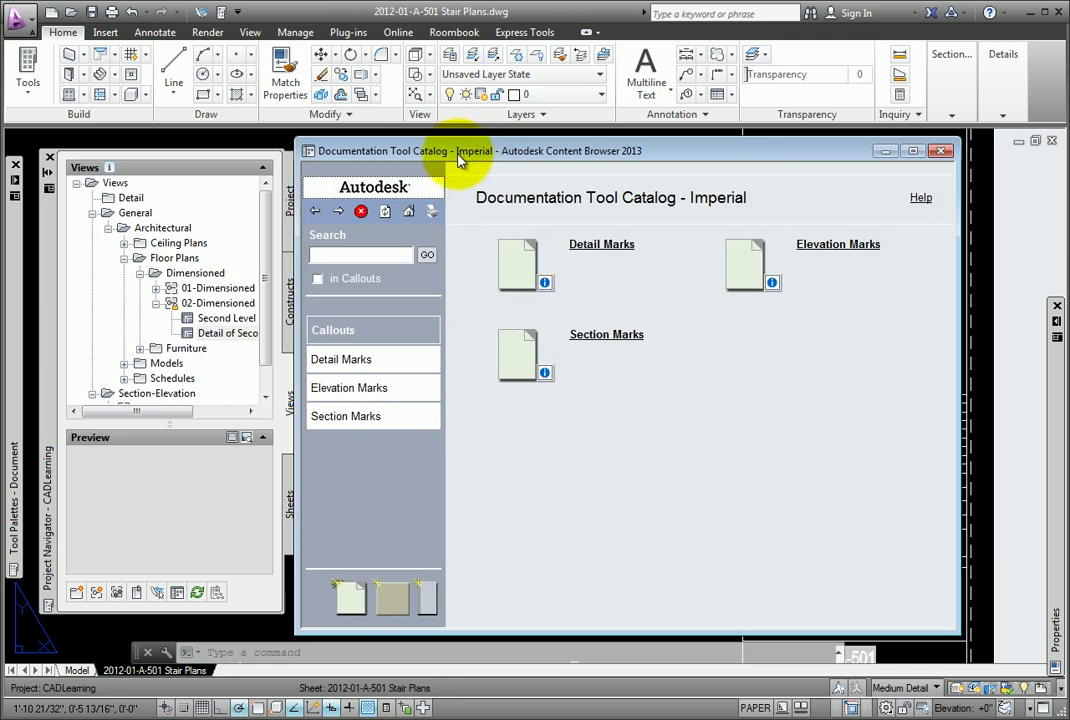
pyautogui.click(316, 213)
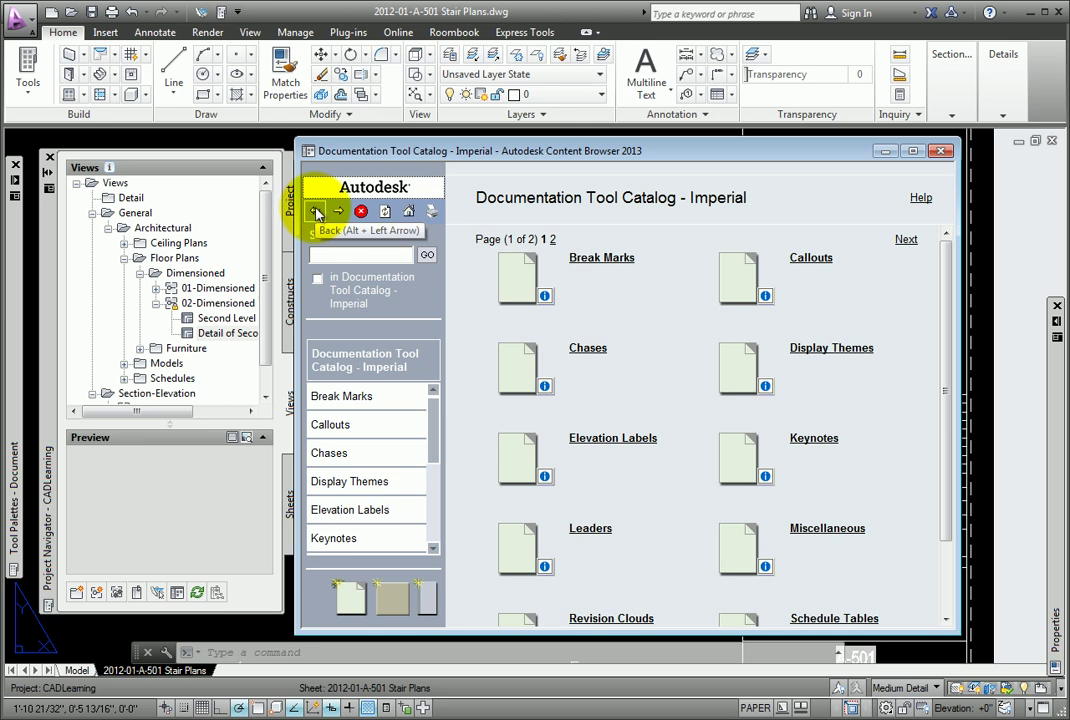
pyautogui.click(906, 241)
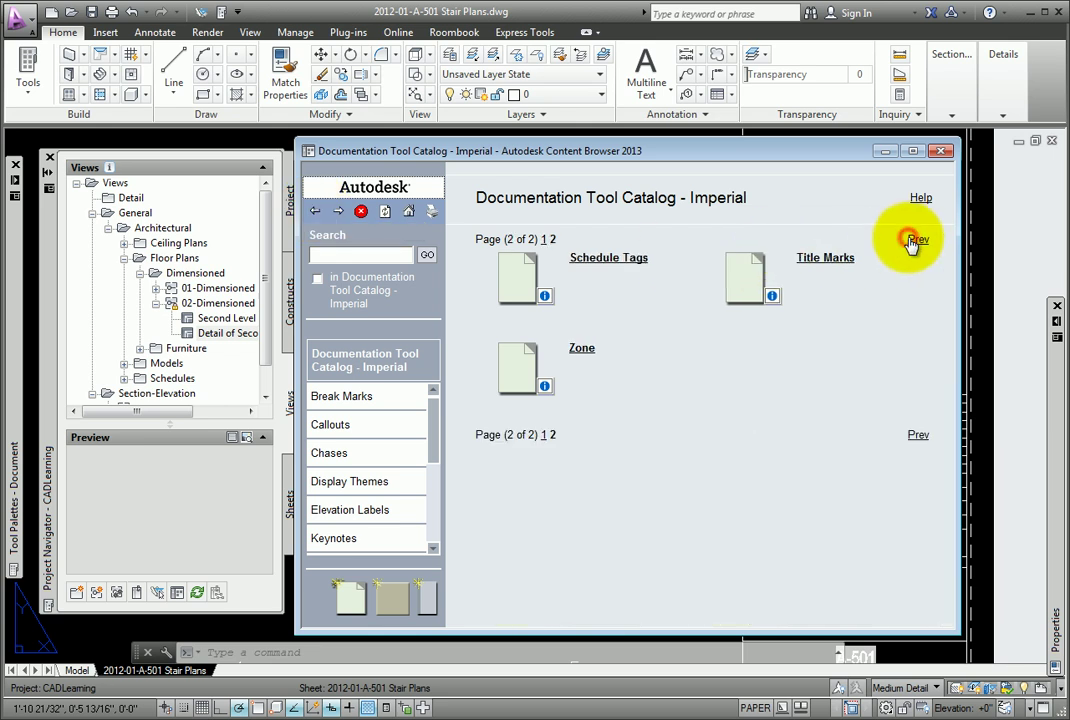
pyautogui.click(818, 259)
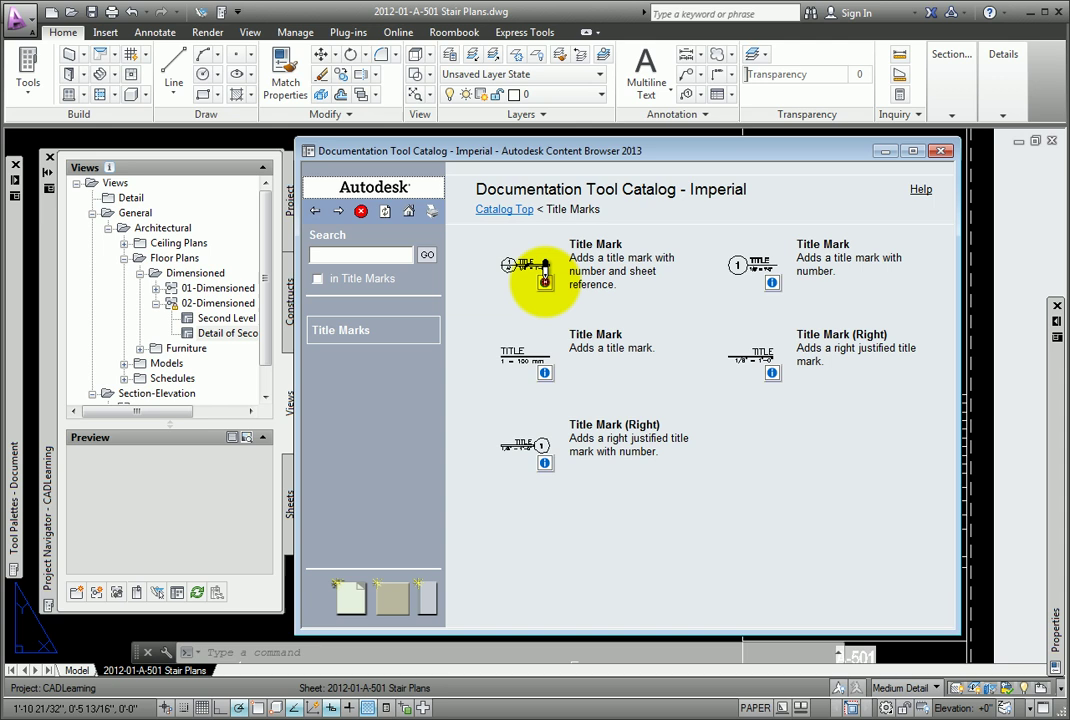
pyautogui.moveTo(544, 270)
pyautogui.mouseDown()
pyautogui.moveTo(528, 265)
pyautogui.moveTo(991, 306)
pyautogui.mouseUp()
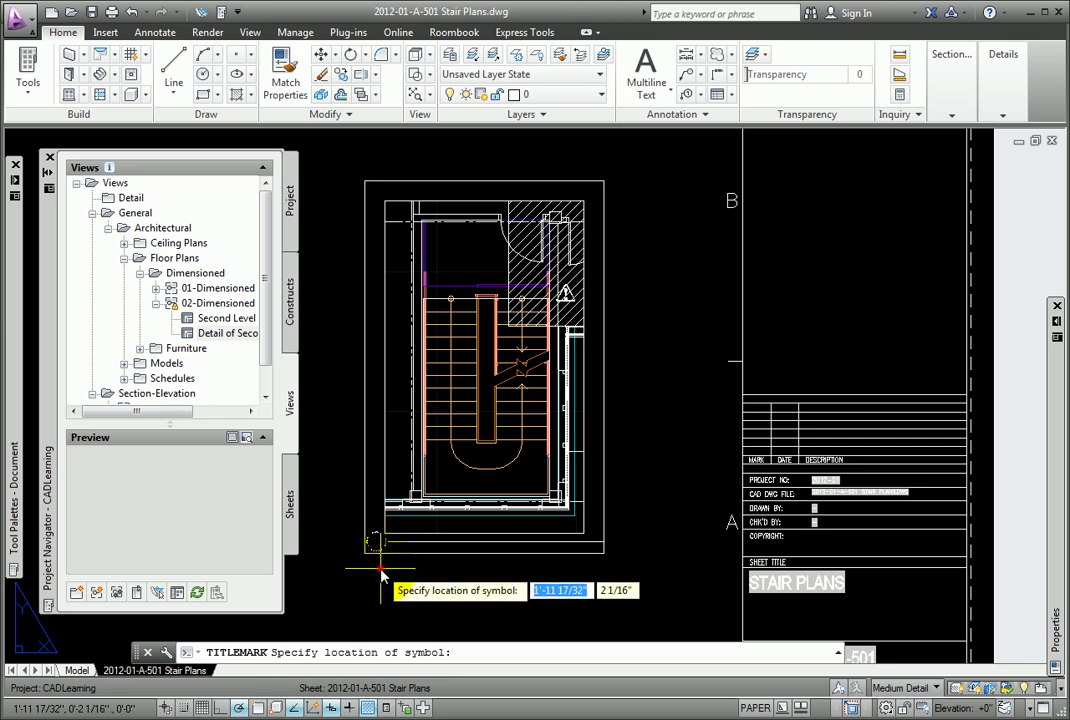
# Step: Place the title mark symbol just below the stair plan viewport, with its title line extending right
pyautogui.click(381, 570)
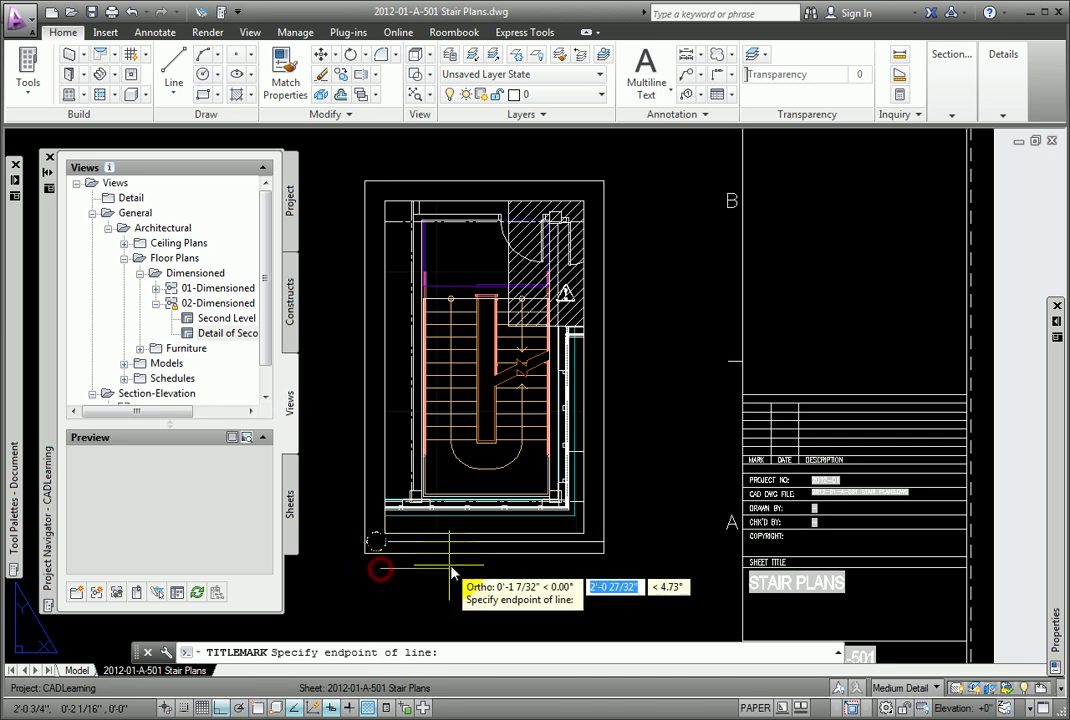
pyautogui.click(508, 577)
pyautogui.scroll(4, 385, 595)
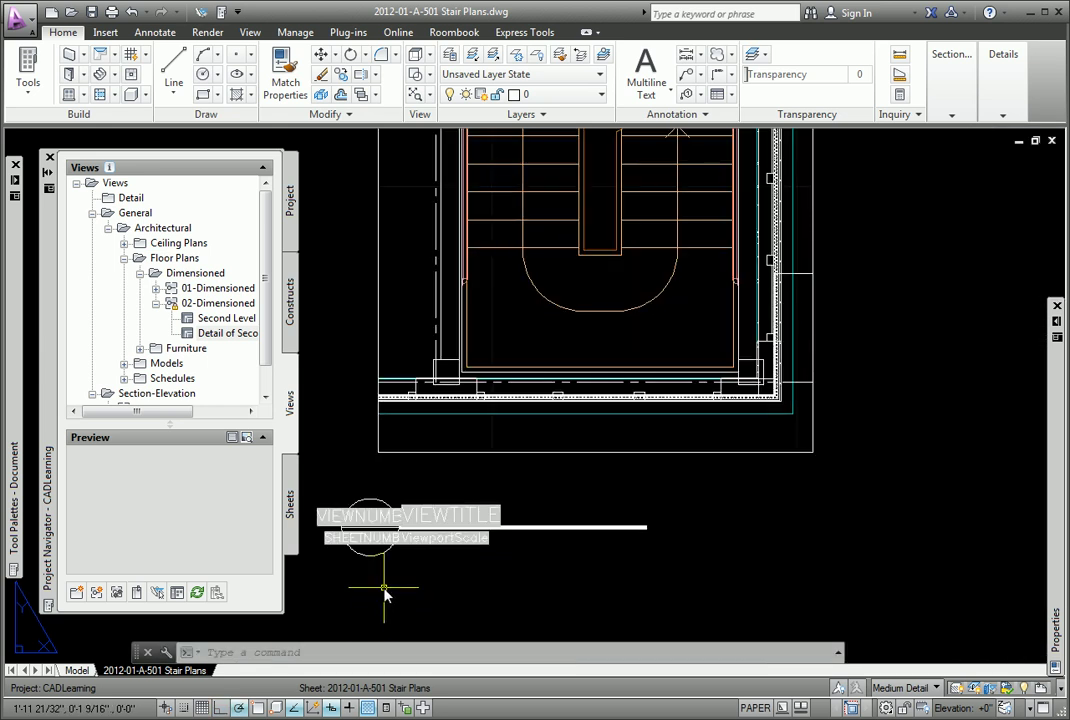
pyautogui.scroll(2, 365, 588)
pyautogui.moveTo(358, 585)
pyautogui.mouseDown(button='middle')
pyautogui.moveTo(418, 520)
pyautogui.moveTo(414, 498)
pyautogui.mouseUp(button='middle')
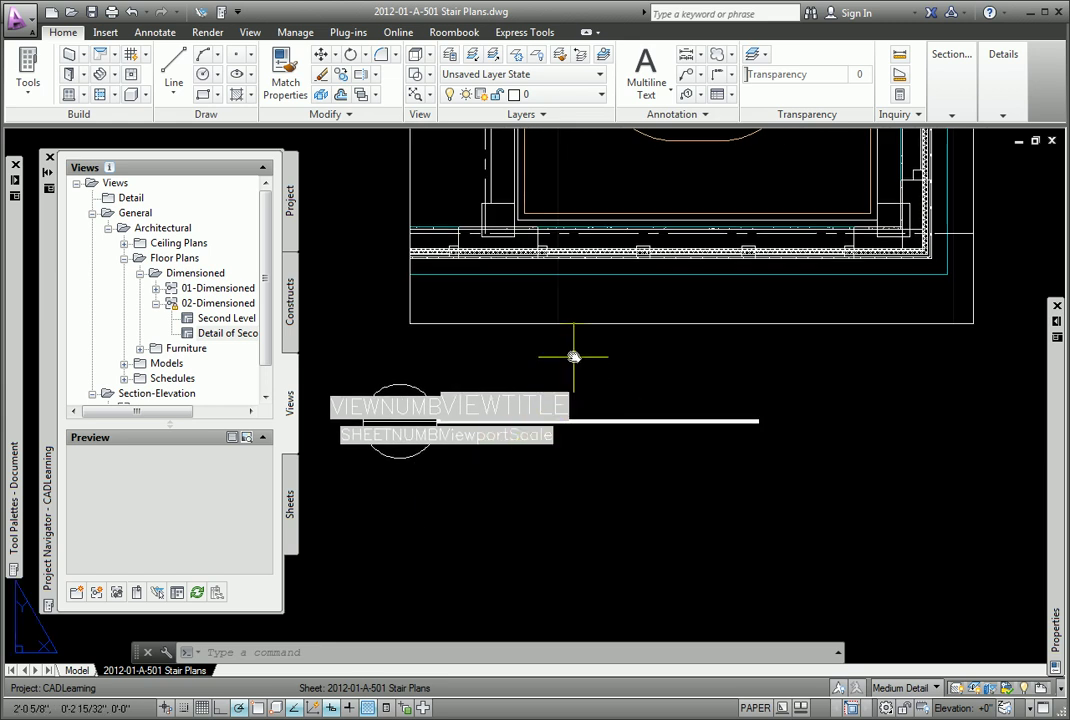
# Step: Link the selected title mark to the Detail of Second Level Floor Plan view so it reads 1/A-501
pyautogui.click(573, 356)
pyautogui.click(370, 487)
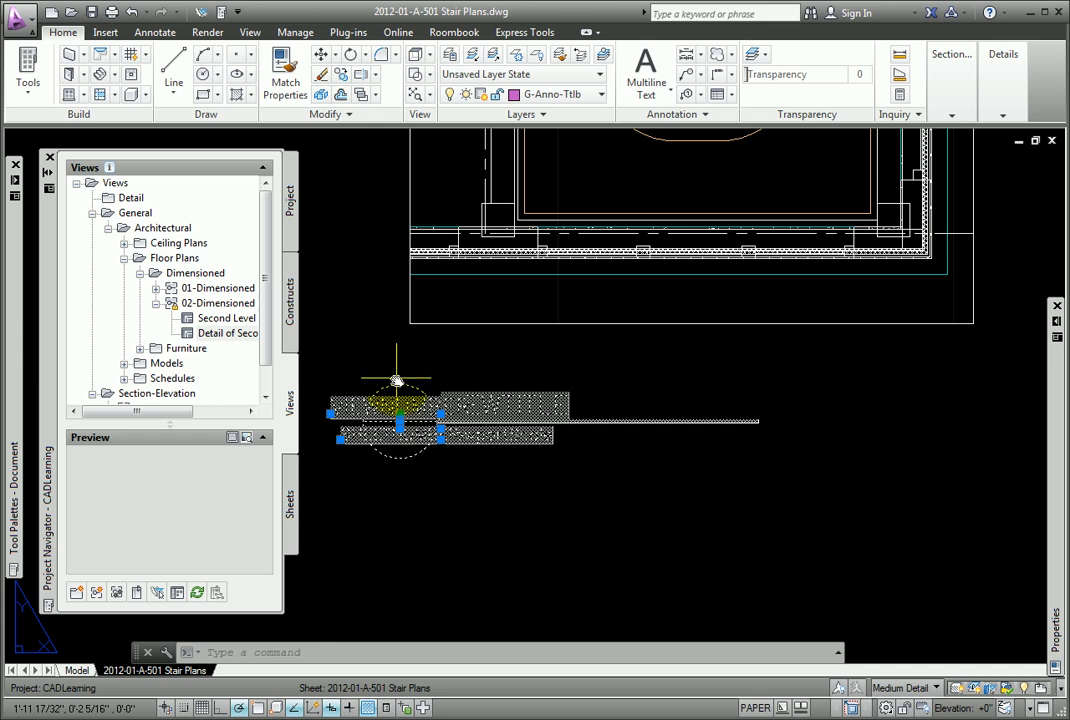
pyautogui.moveTo(399, 384)
pyautogui.mouseDown()
pyautogui.moveTo(389, 408)
pyautogui.moveTo(277, 344)
pyautogui.moveTo(237, 341)
pyautogui.mouseUp()
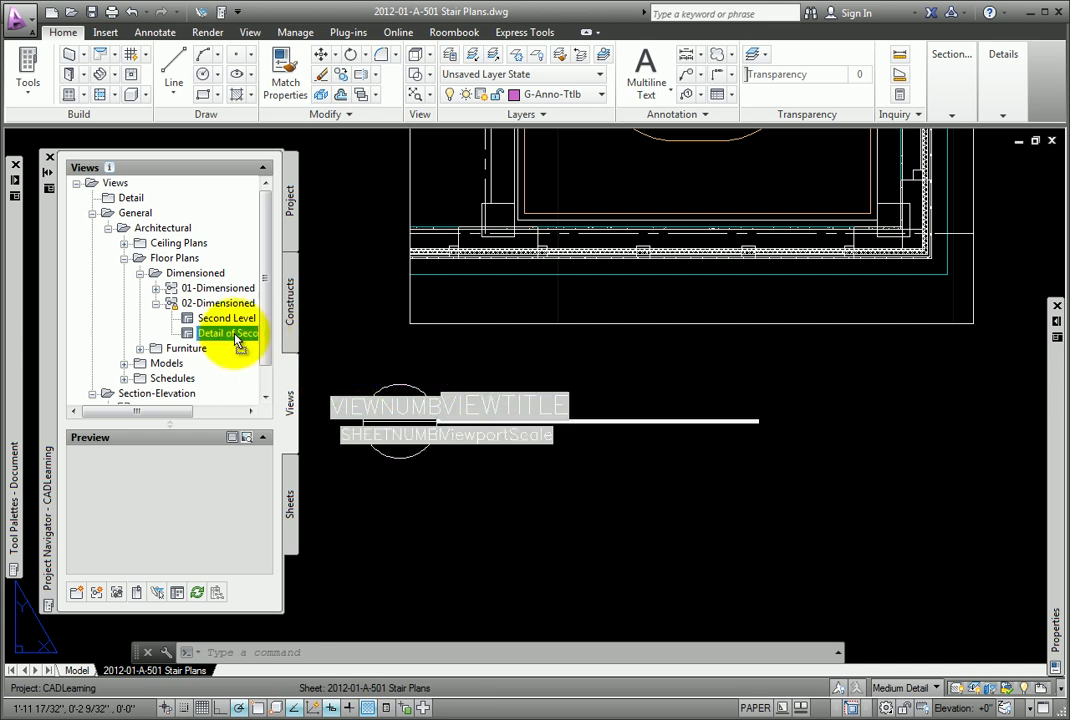
pyautogui.moveTo(237, 341); pyautogui.dragTo(238, 340)
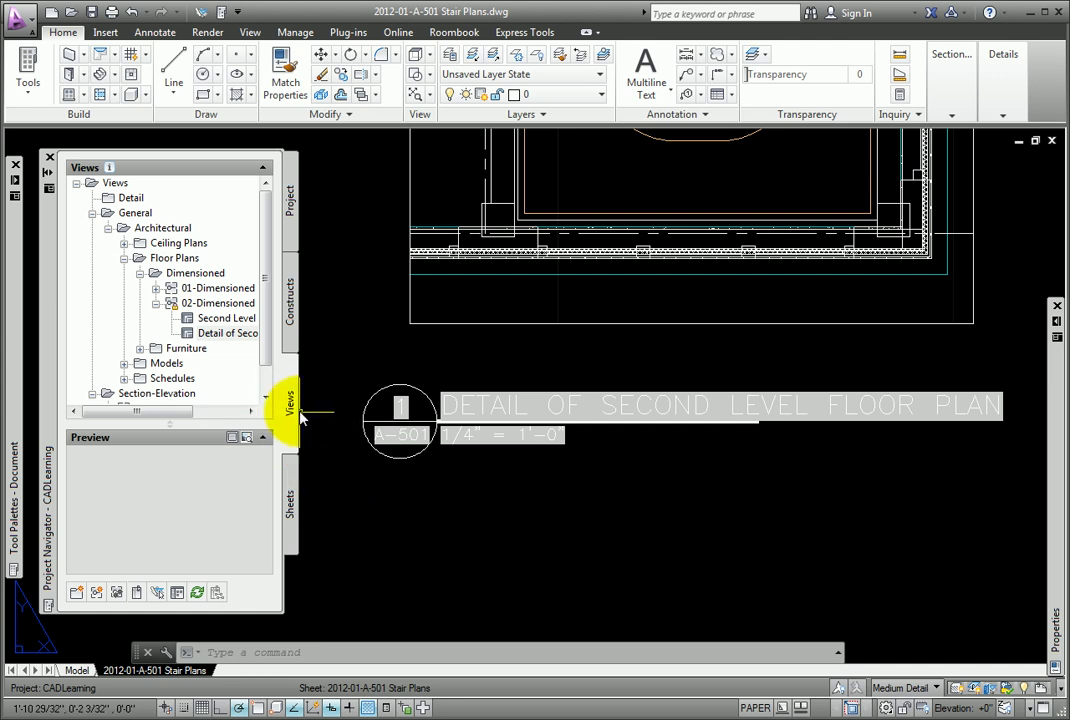
# Step: Open the 02-Dimensioned view drawing and bring up the project's sheet list
pyautogui.doubleClick(200, 308)
pyautogui.scroll(3, 549, 570)
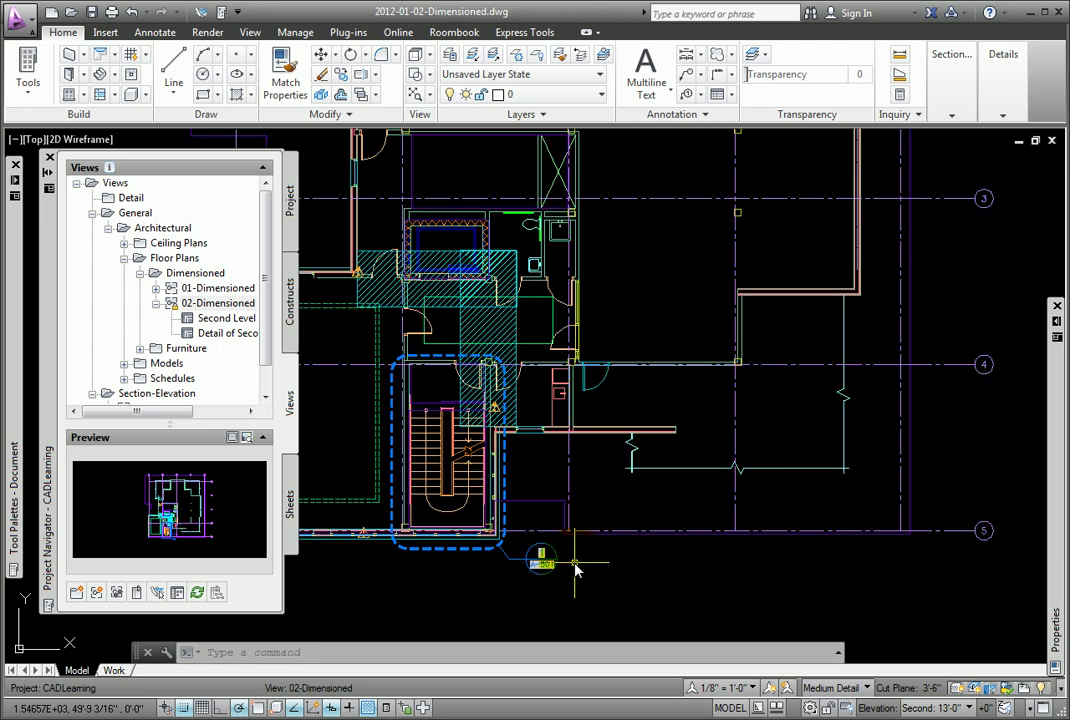
pyautogui.scroll(1, 554, 578)
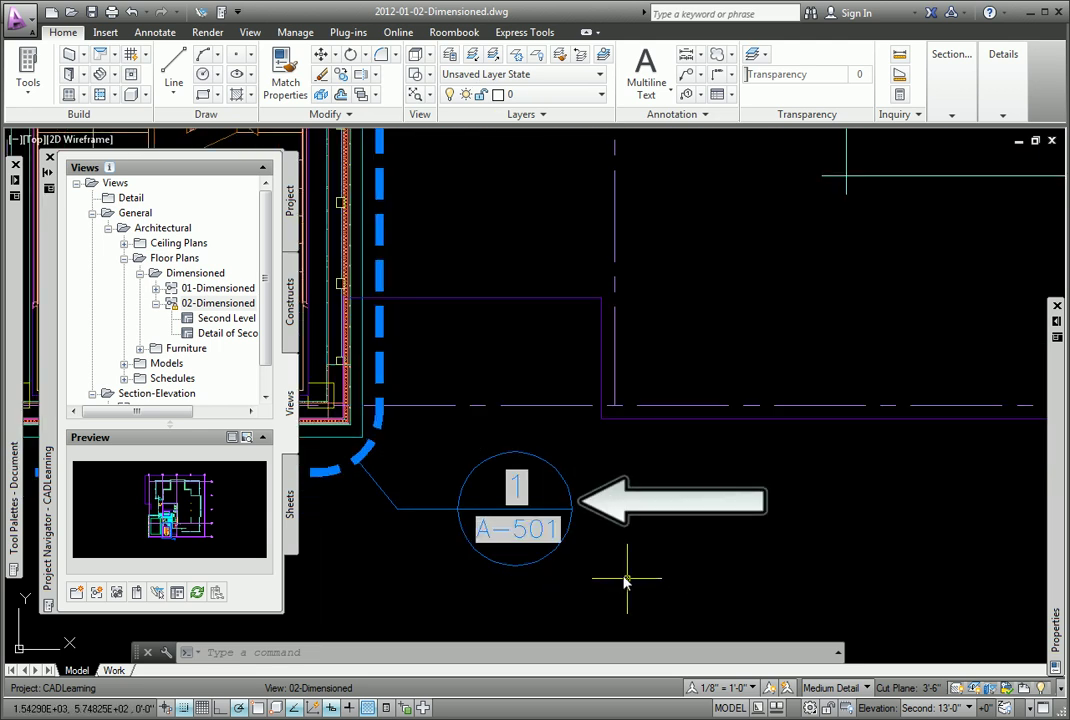
pyautogui.click(291, 484)
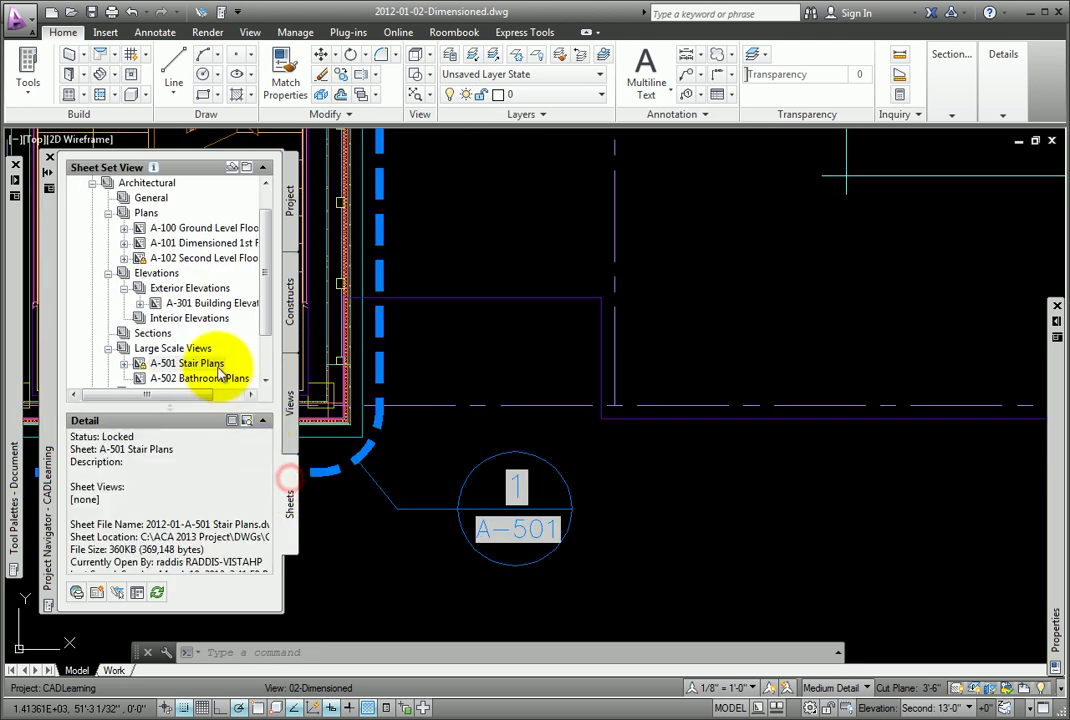
# Step: Open sheet A-102 and stretch the floor plan viewport's bottom edge downward
pyautogui.doubleClick(180, 258)
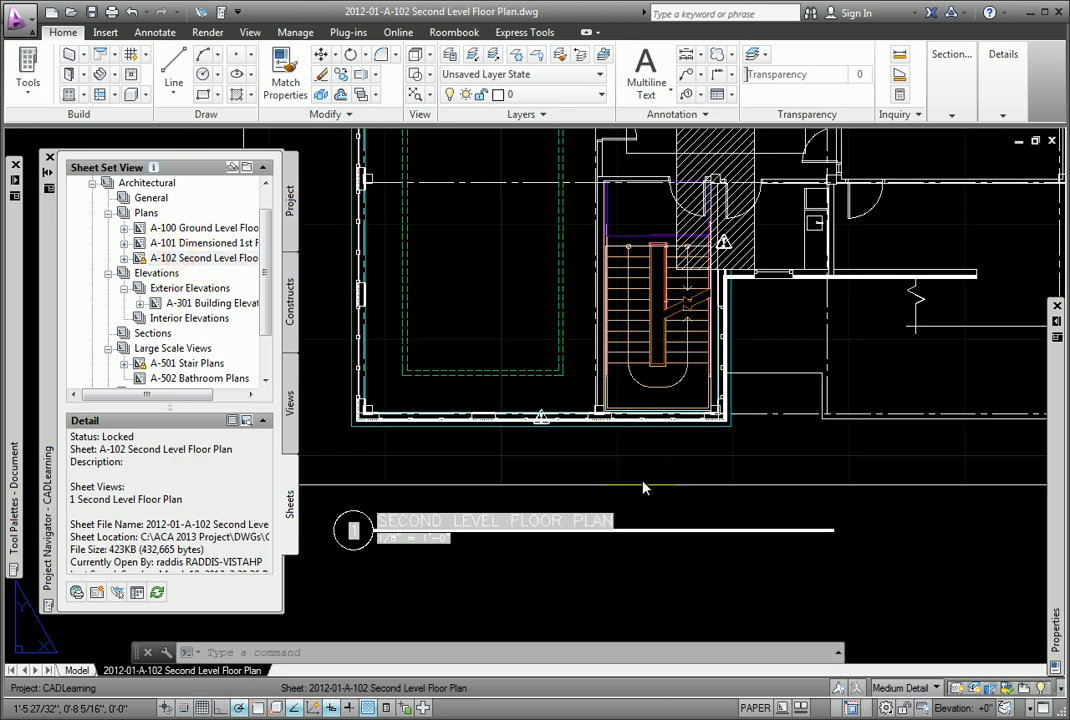
pyautogui.moveTo(476, 484); pyautogui.dragTo(276, 456, button='middle')
pyautogui.click(634, 543)
pyautogui.click(380, 489)
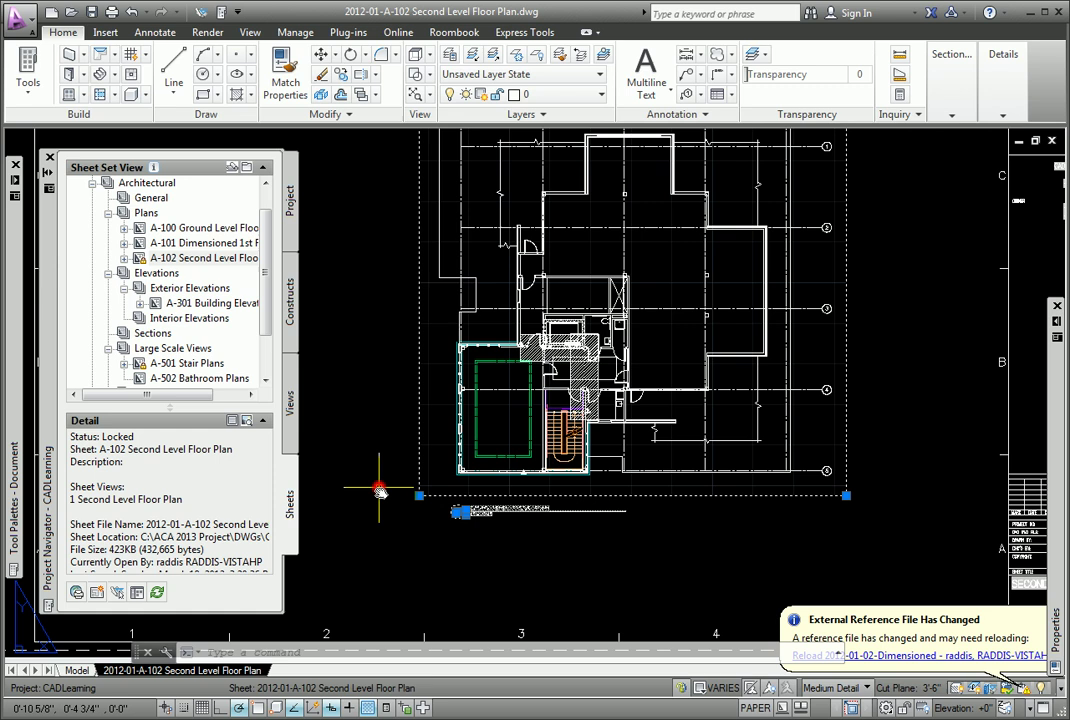
pyautogui.click(420, 497)
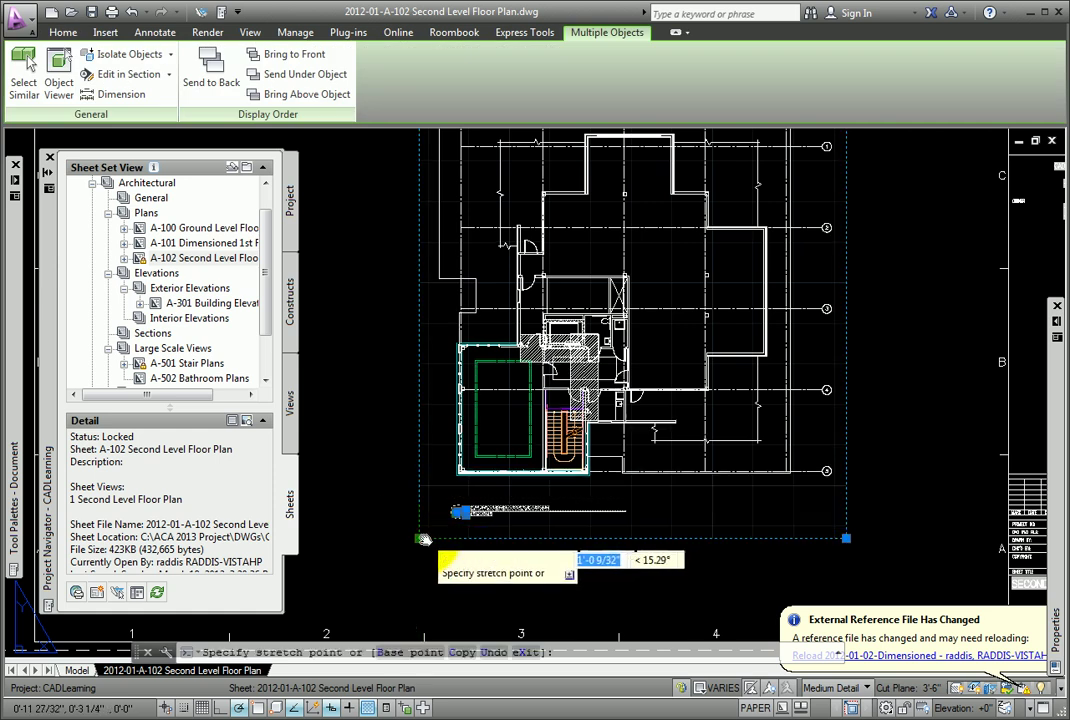
pyautogui.click(424, 537)
# Step: Reload the changed external reference so the stair callout tag shows 1/A-501
pyautogui.scroll(2, 597, 470)
pyautogui.press('Escape')
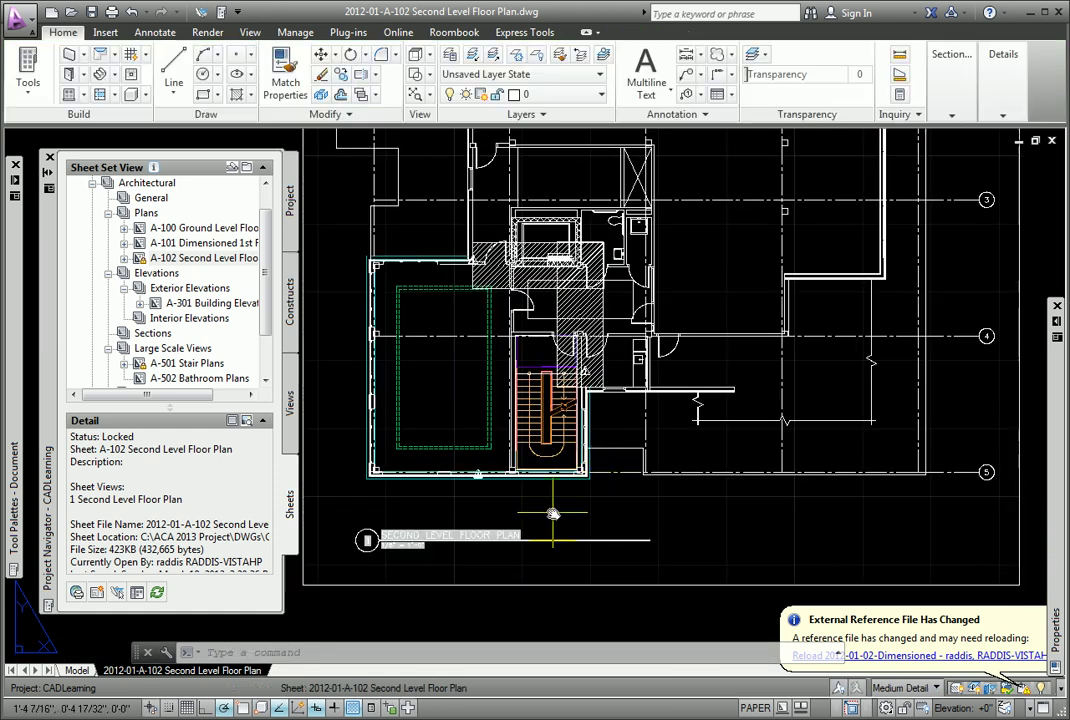
pyautogui.click(905, 660)
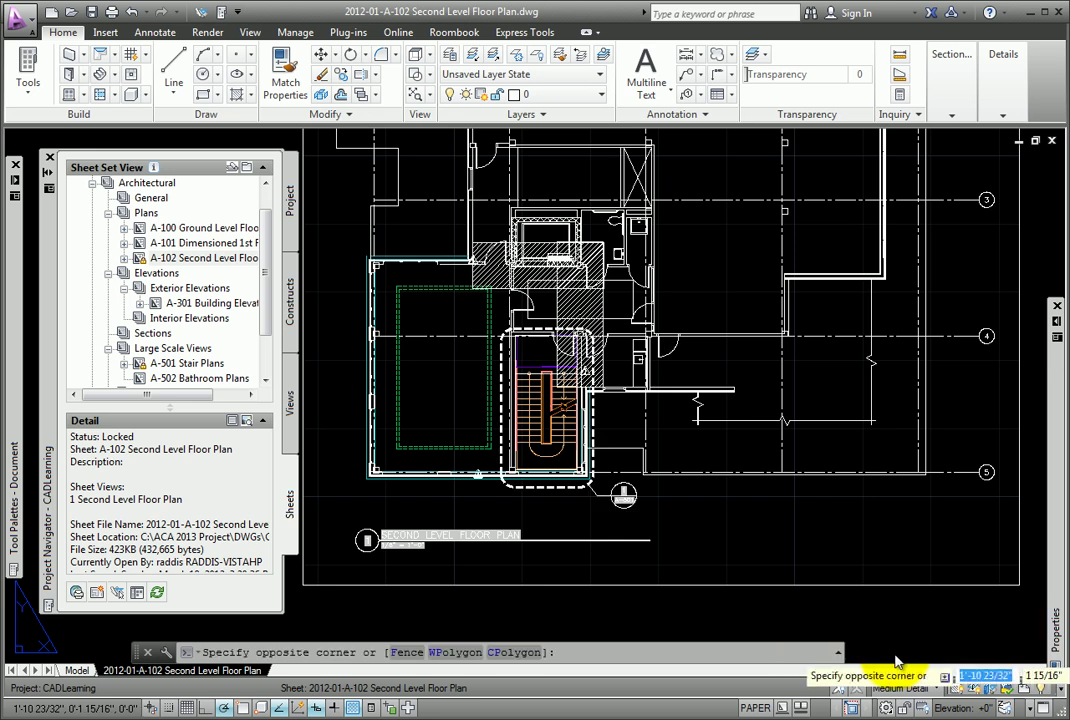
pyautogui.click(865, 642)
pyautogui.scroll(3, 625, 500)
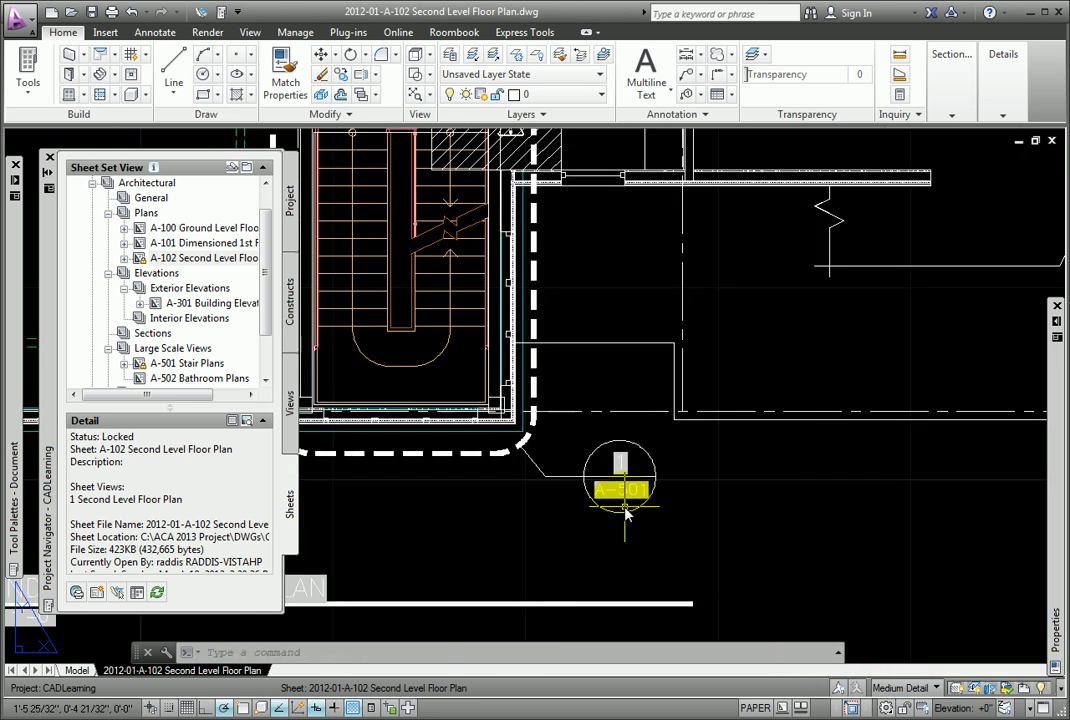